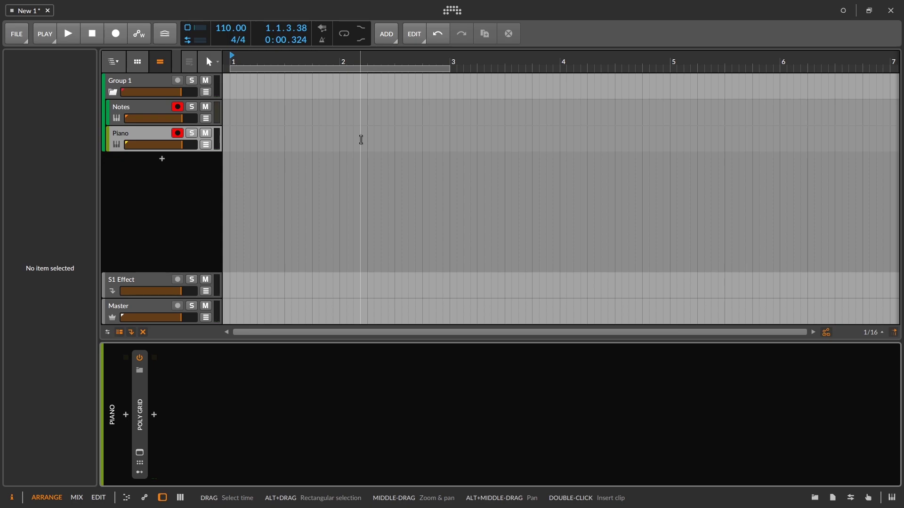
# Check the note routing between the tracks: the Notes track's output destination and the Piano track's input source.
pyautogui.click(137, 115)
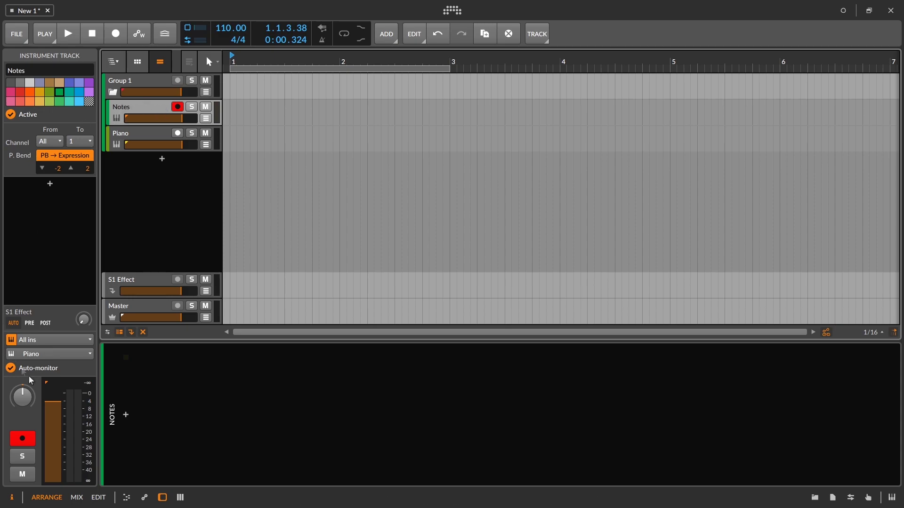
pyautogui.click(42, 356)
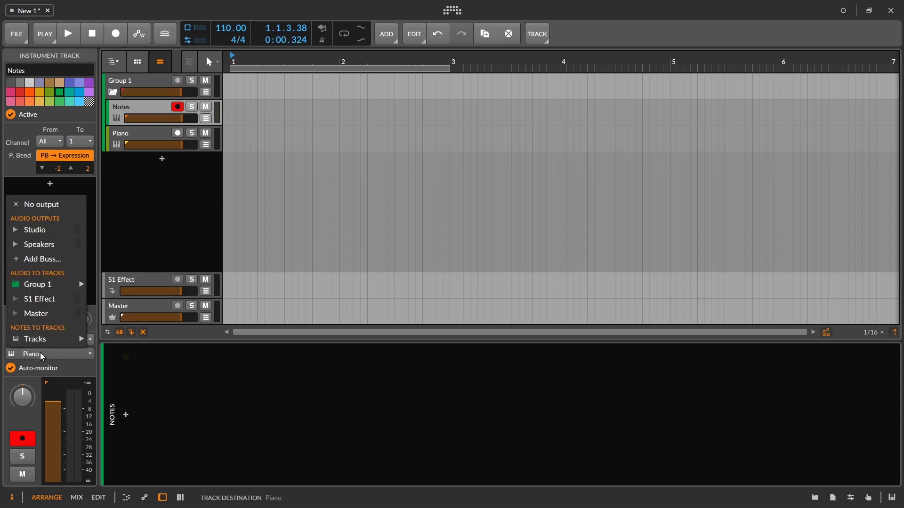
pyautogui.moveTo(46, 339)
pyautogui.moveTo(126, 344)
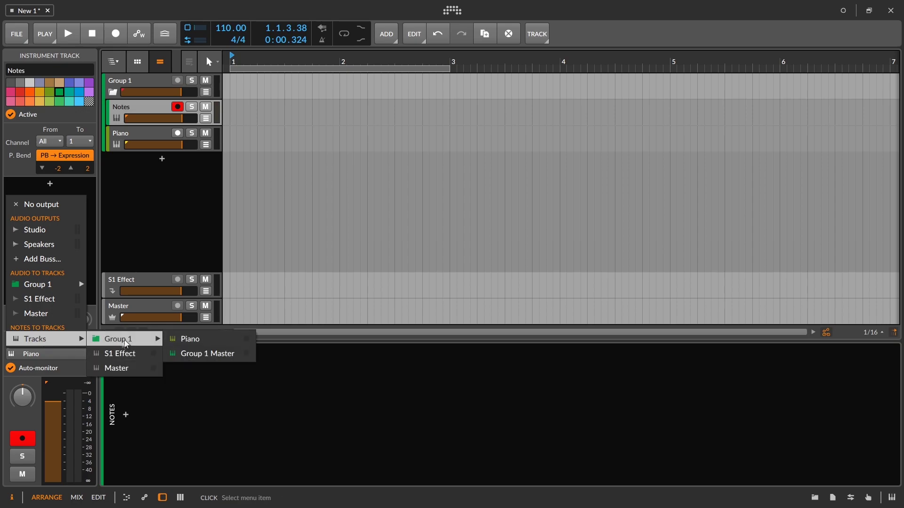
pyautogui.click(185, 215)
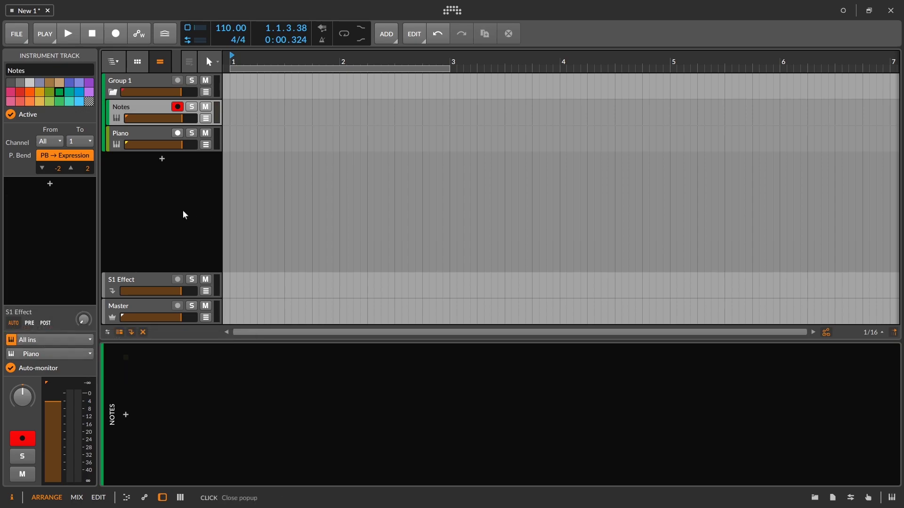
pyautogui.click(142, 138)
pyautogui.click(44, 340)
pyautogui.click(44, 340)
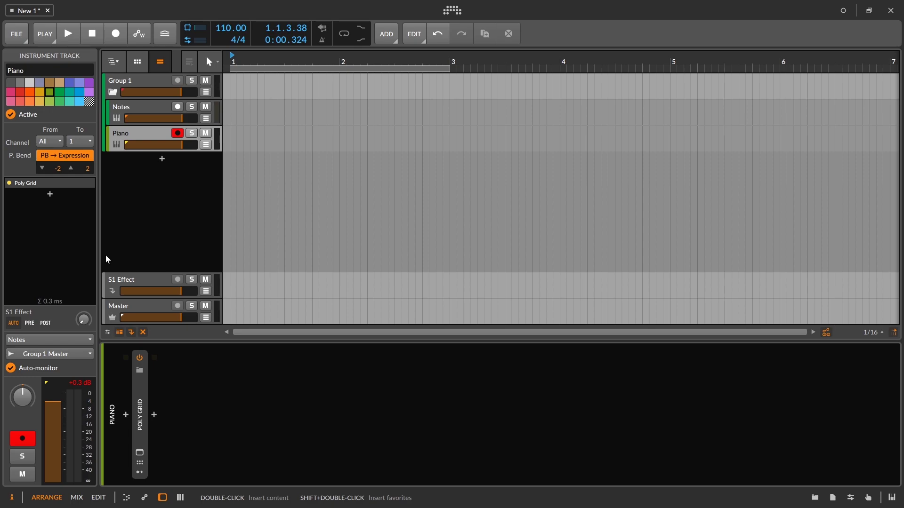
# Record-arm the Notes track instead of the Piano track and open the note editor with Notes as the target layer.
pyautogui.click(177, 111)
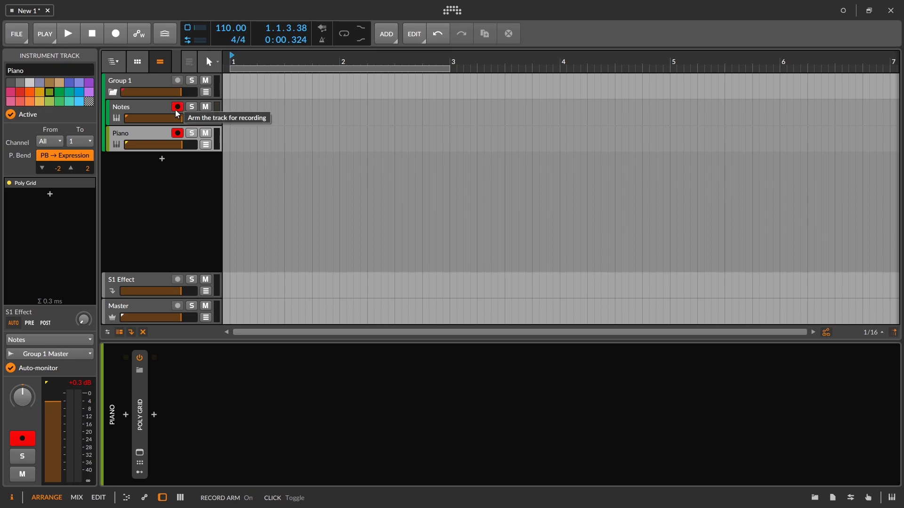
pyautogui.click(178, 135)
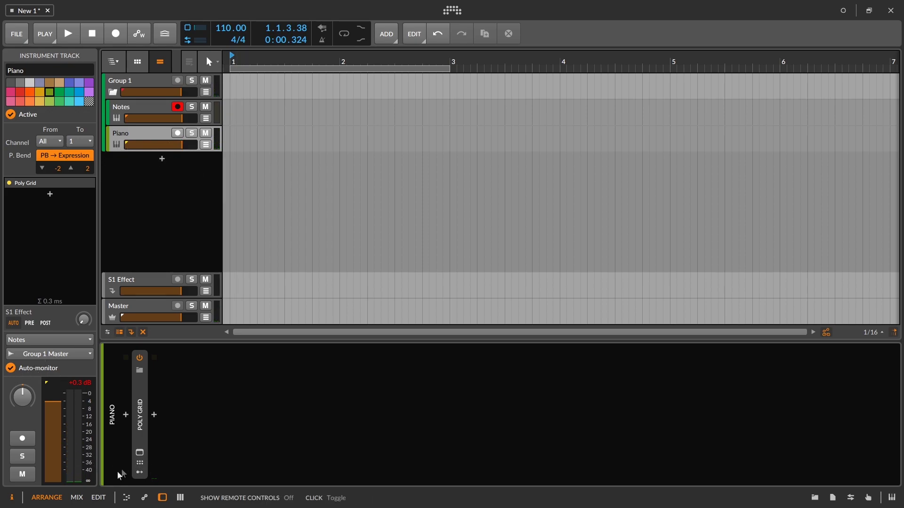
pyautogui.click(109, 499)
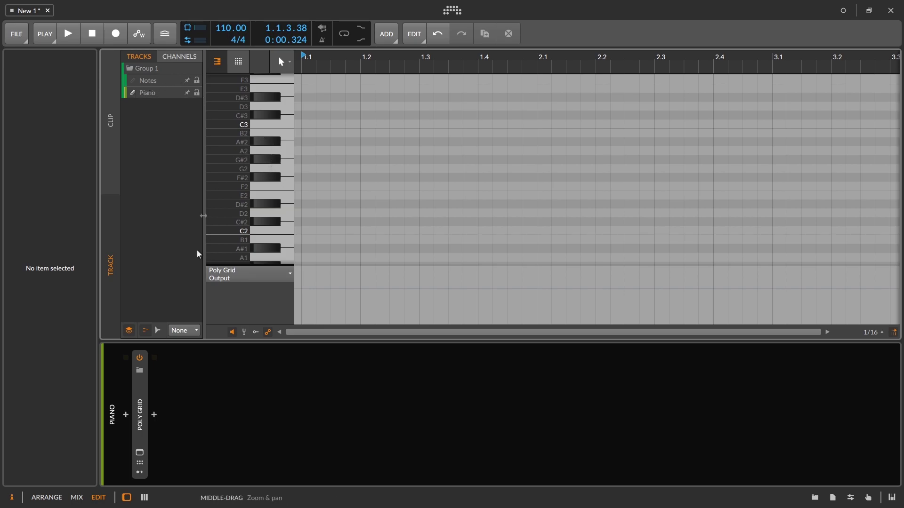
pyautogui.click(163, 81)
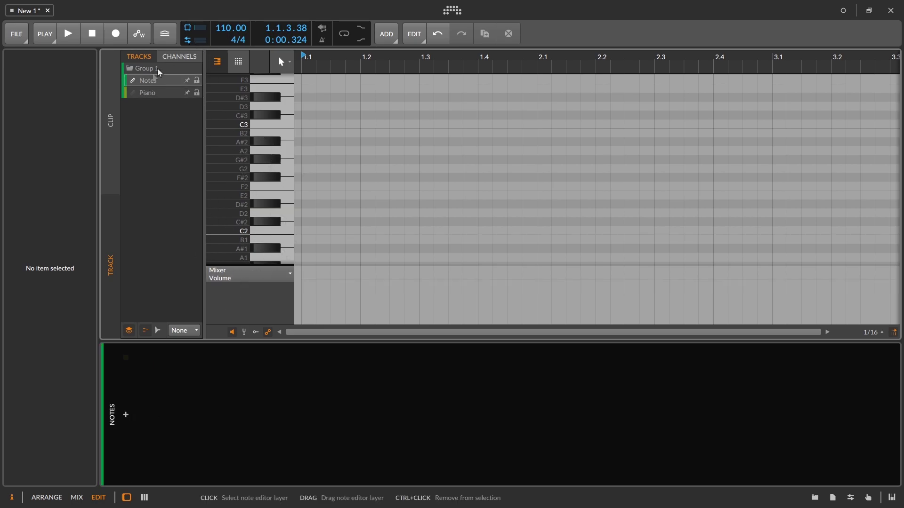
pyautogui.click(158, 94)
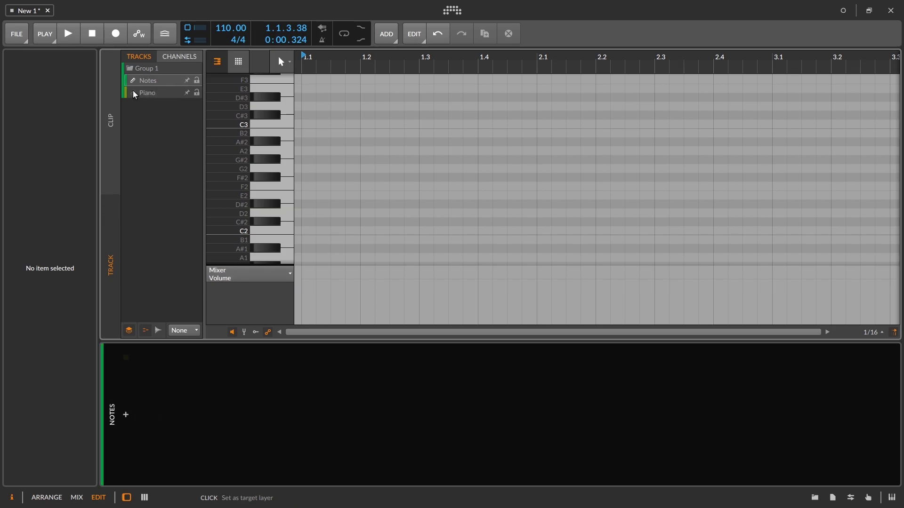
pyautogui.click(147, 83)
# Insert a Transposition Map device into the Notes track's device chain.
pyautogui.click(127, 419)
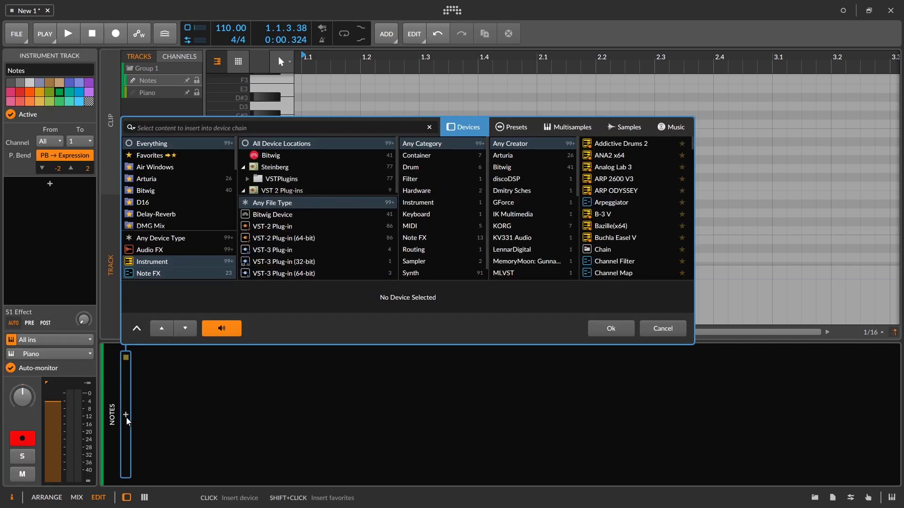
pyautogui.write('TRA')
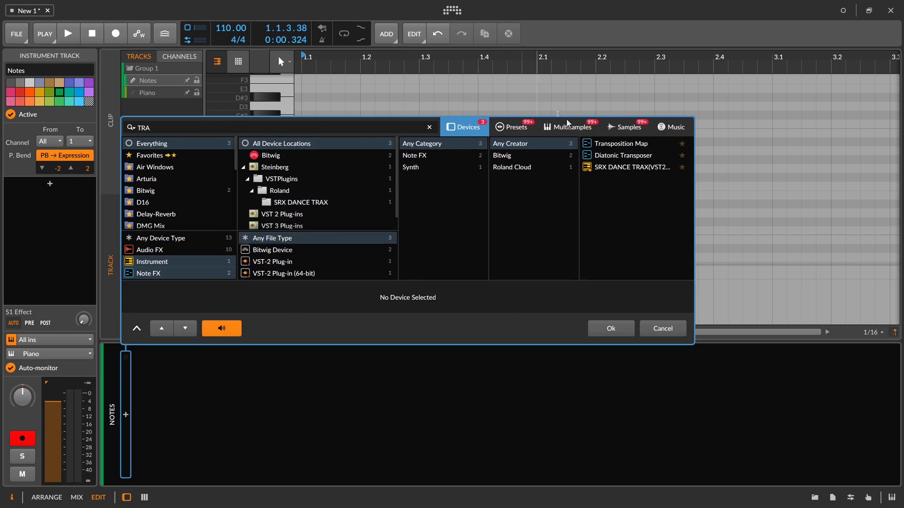
pyautogui.click(628, 329)
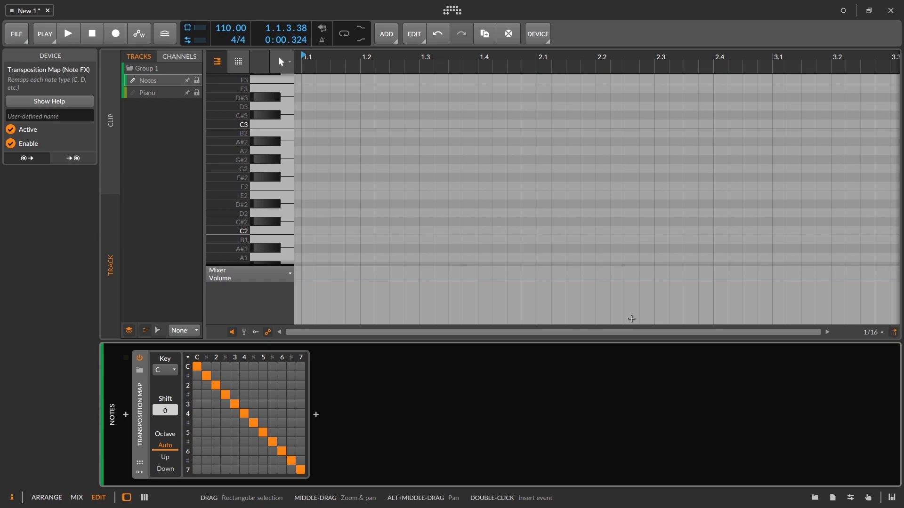
# Play eight ascending white-key notes on the computer keyboard to audition the Transposition Map.
pyautogui.press('a')
pyautogui.press('s')
pyautogui.press('d')
pyautogui.press('f')
pyautogui.press('g')
pyautogui.press('h')
pyautogui.press('j')
pyautogui.press('k')
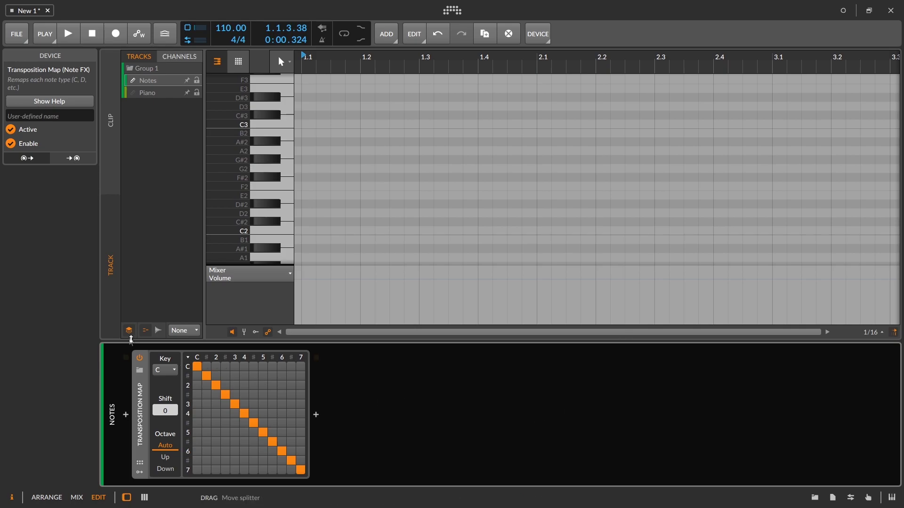
# Set the Transposition Map's key to E and compare the Notes and Piano layers in the editor, ending on Piano.
pyautogui.click(179, 373)
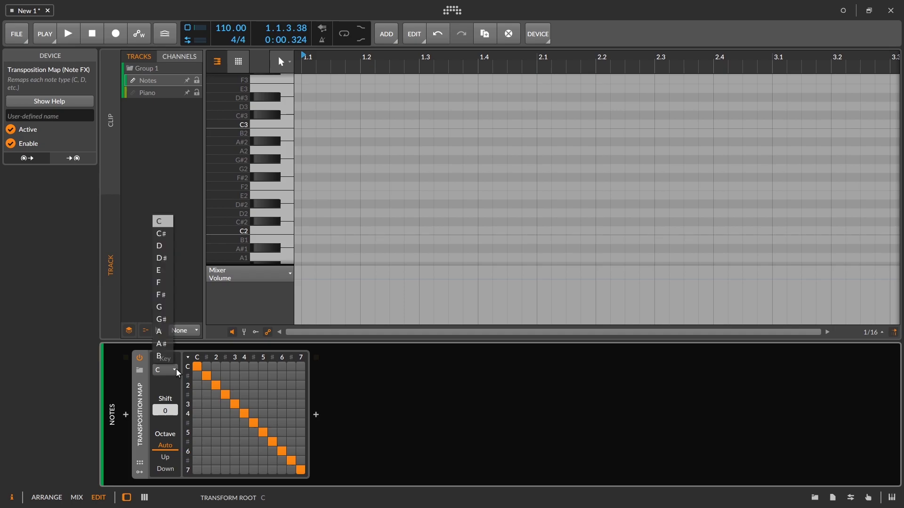
pyautogui.click(170, 272)
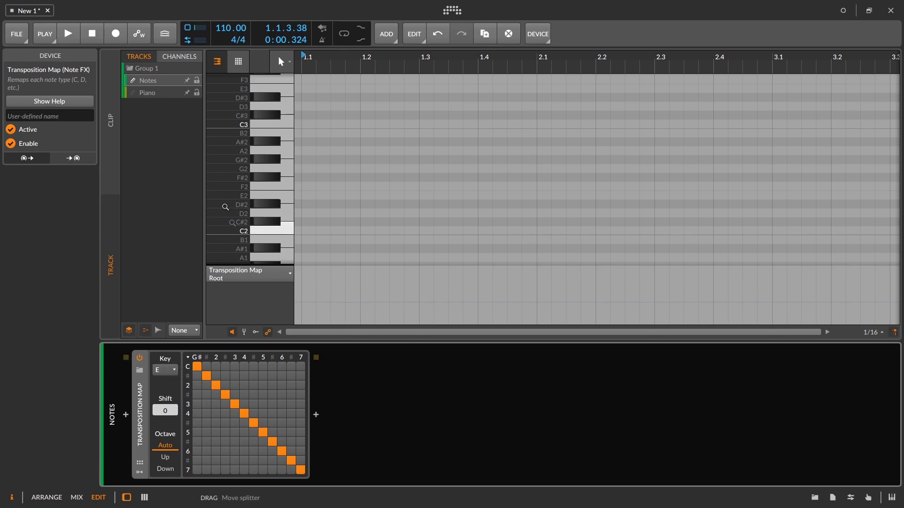
pyautogui.click(134, 93)
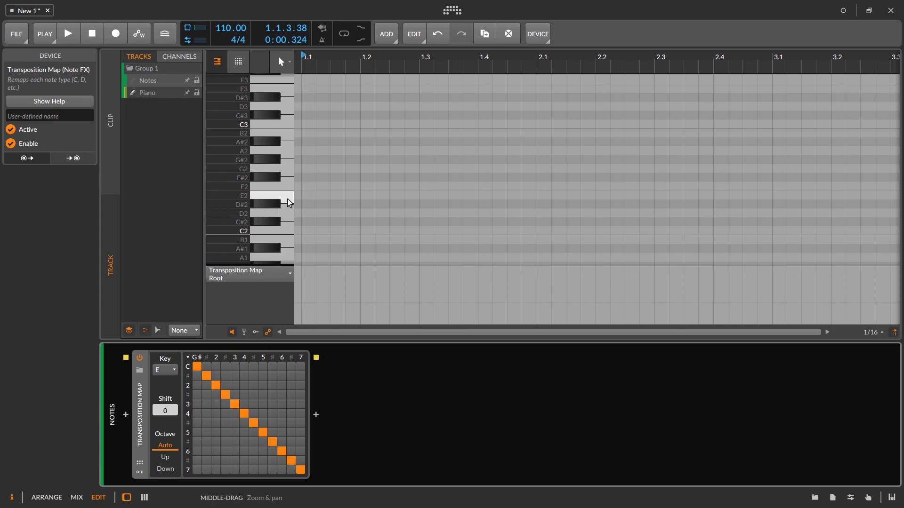
pyautogui.click(133, 86)
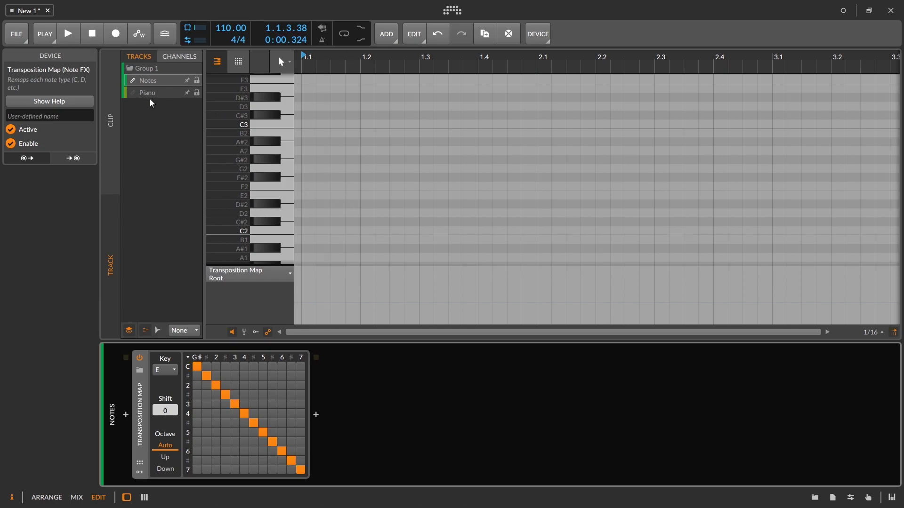
pyautogui.click(133, 93)
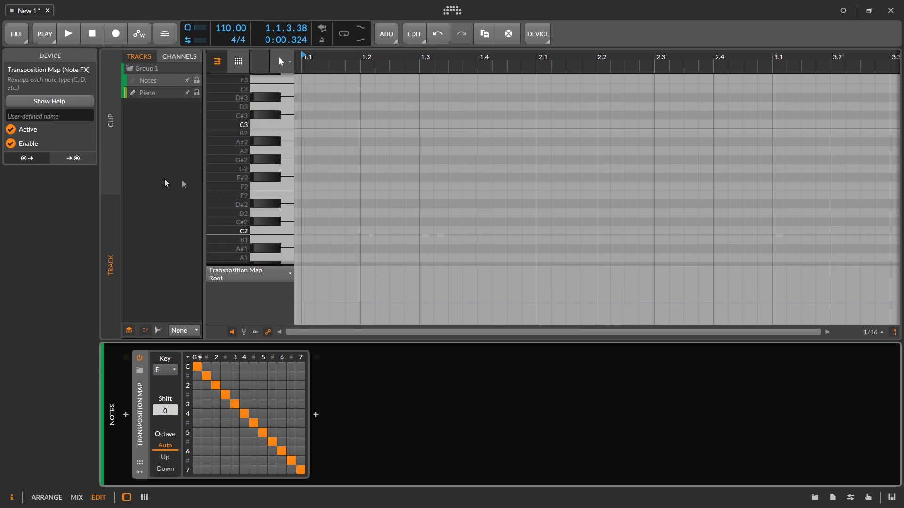
# Try the Transposition Map's key on A, on C, and on A again.
pyautogui.click(156, 372)
pyautogui.click(172, 336)
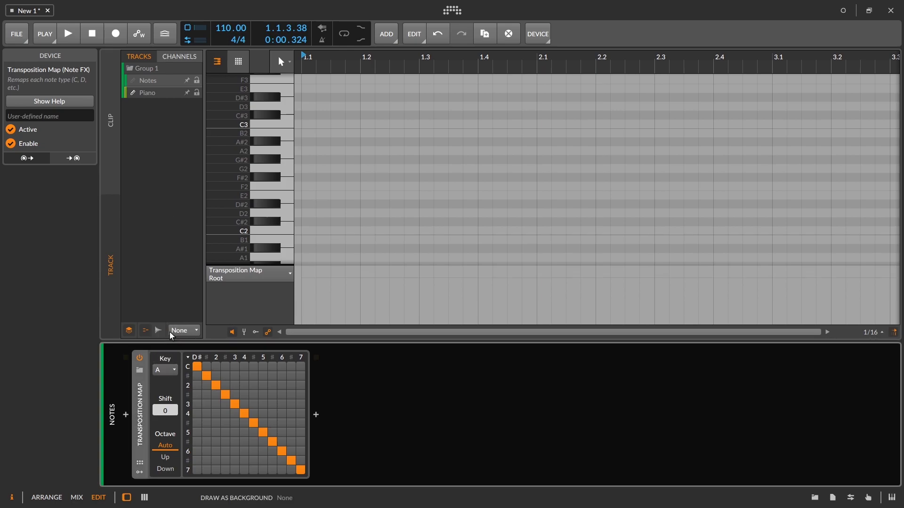
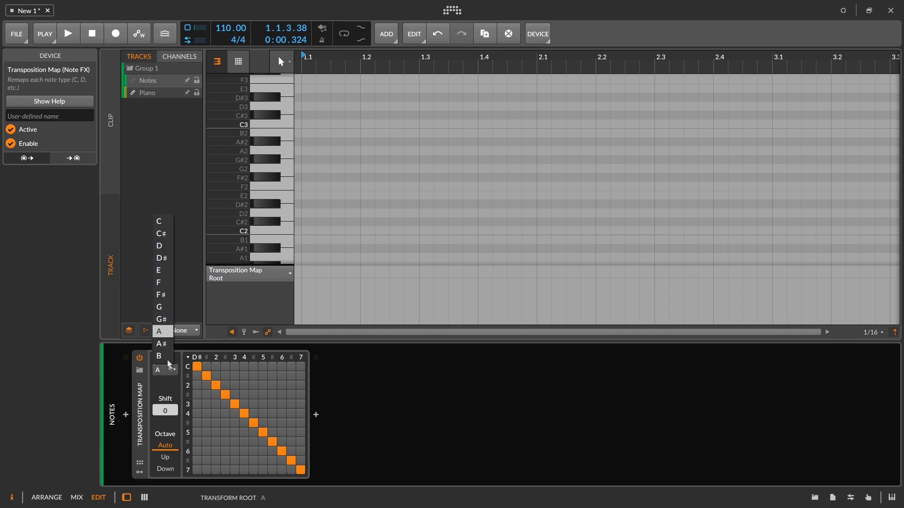
pyautogui.click(169, 227)
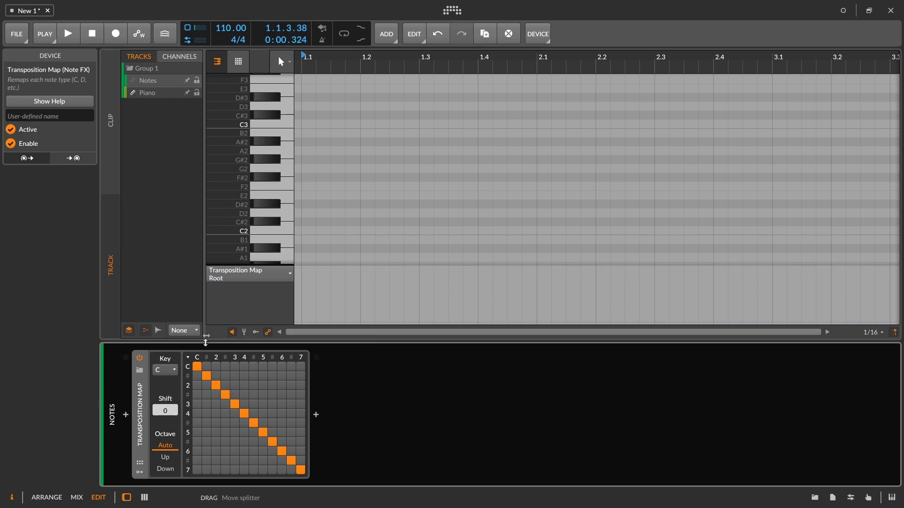
pyautogui.click(165, 371)
pyautogui.click(163, 332)
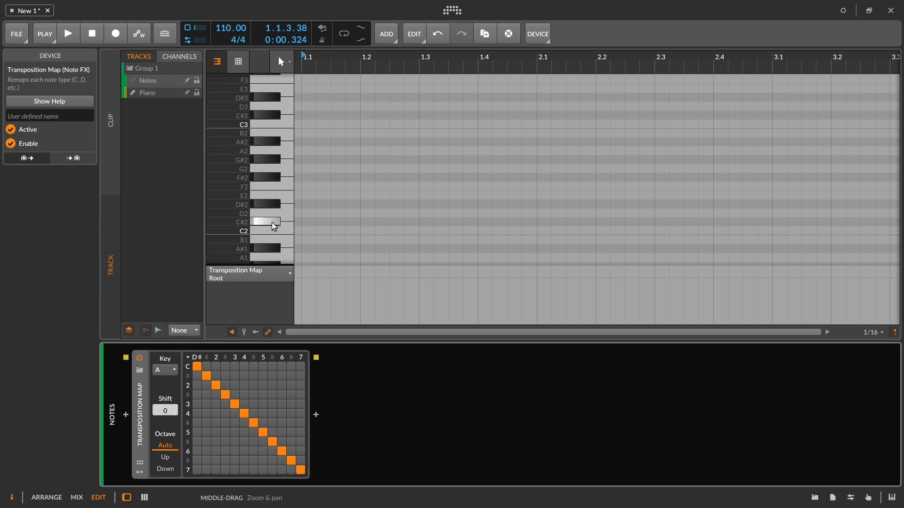
# Try remapping pitch classes in the Transposition Map: 1# to 1, 4# to 4 and 5# to 5.
pyautogui.click(207, 367)
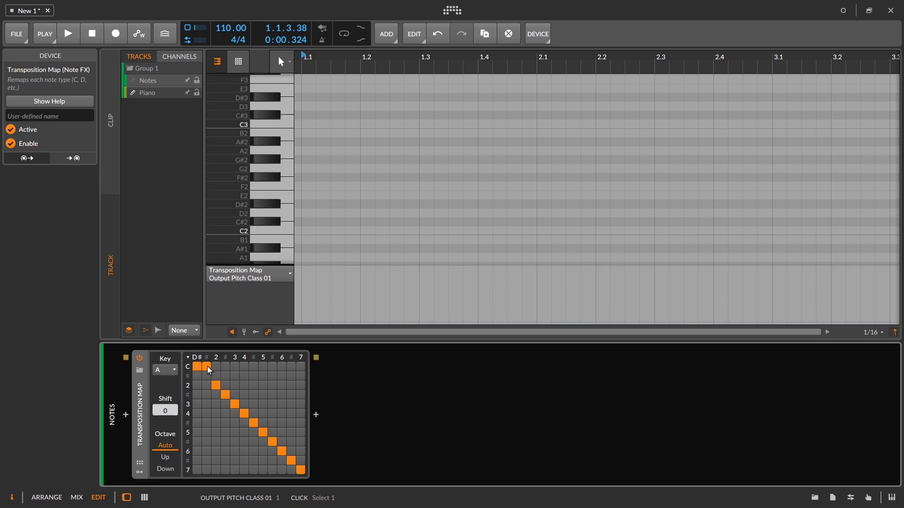
pyautogui.click(255, 411)
pyautogui.click(272, 432)
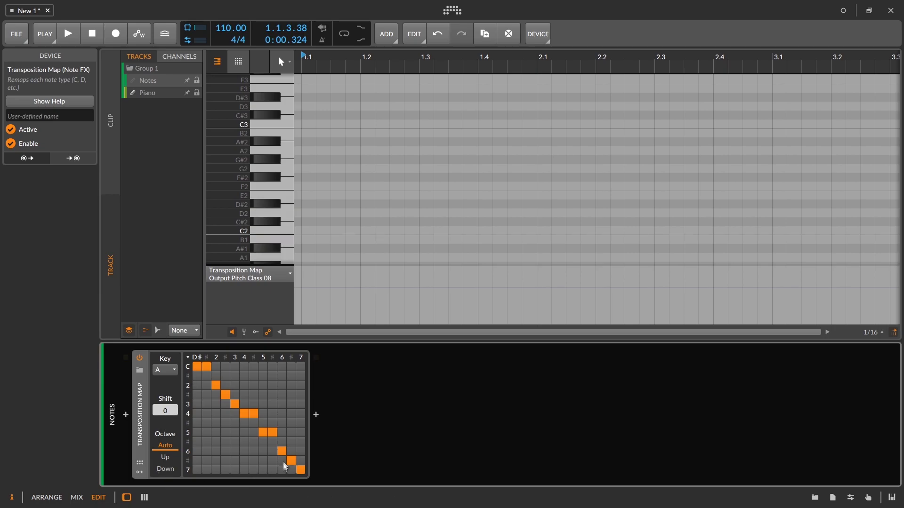
pyautogui.click(273, 443)
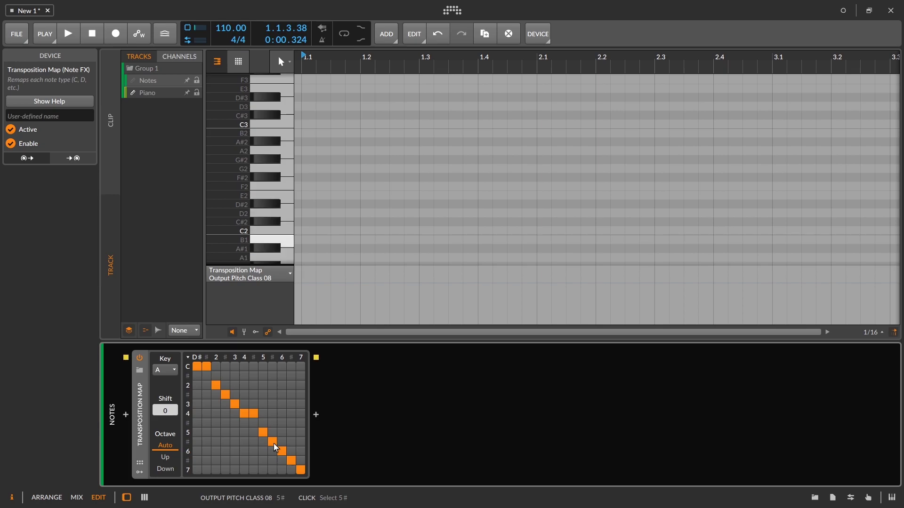
pyautogui.click(272, 433)
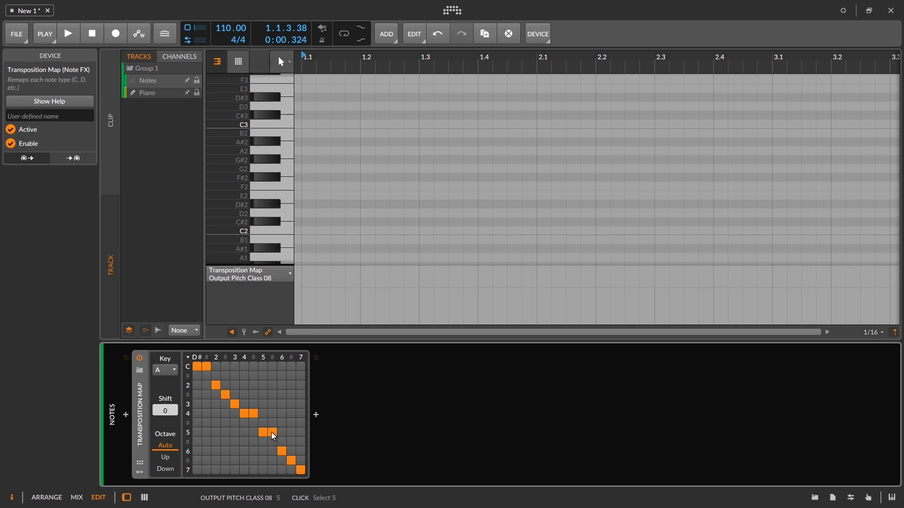
# Set the Transposition Map's key to C and map 1#, 4# and 5# back to themselves.
pyautogui.click(173, 376)
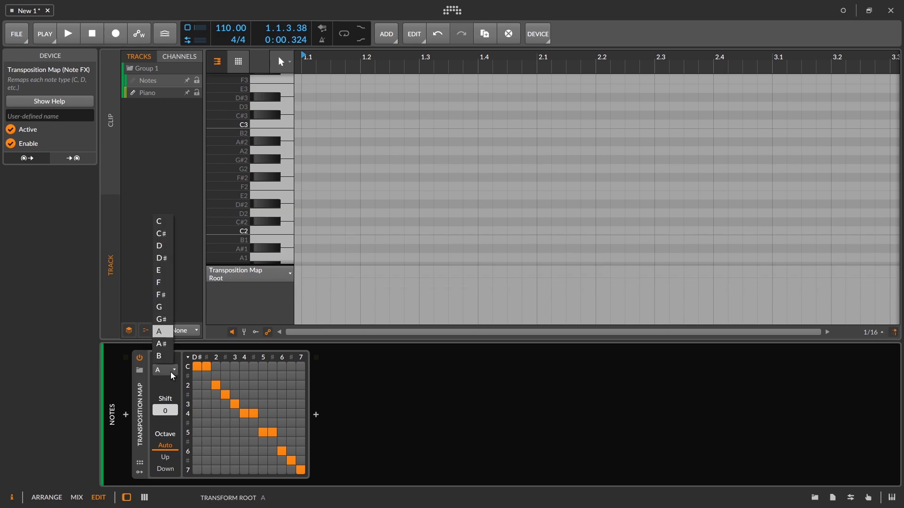
pyautogui.click(171, 220)
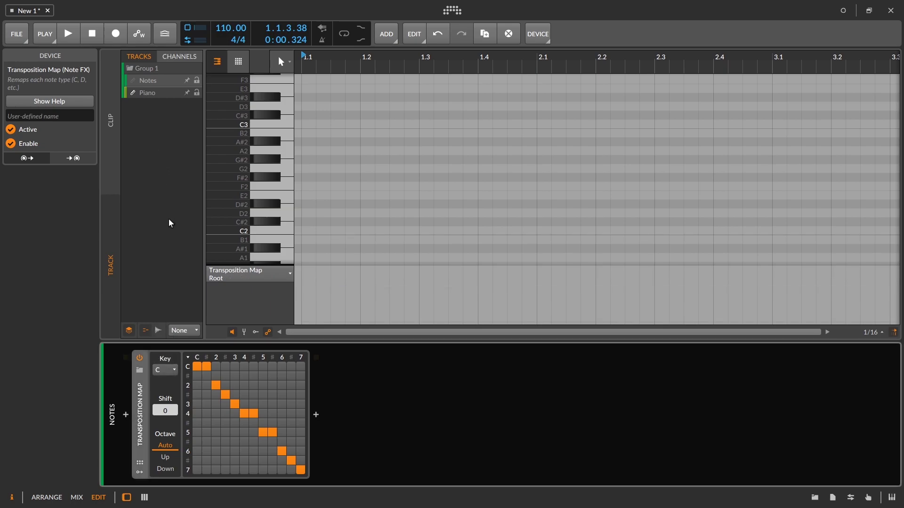
pyautogui.click(207, 376)
pyautogui.click(253, 424)
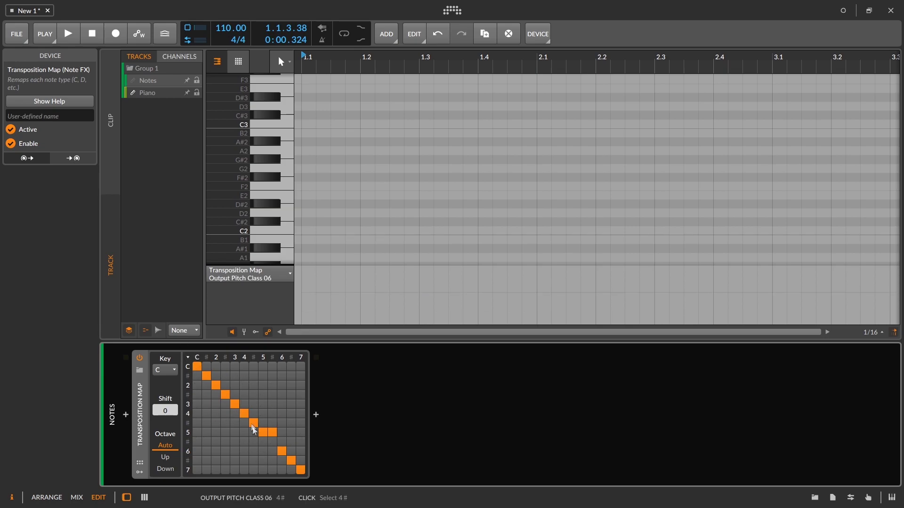
pyautogui.click(274, 443)
# Insert a Diatonic Transposer after the Transposition Map and set its scale to Minor.
pyautogui.click(317, 416)
pyautogui.write('DIAT')
pyautogui.click(796, 144)
pyautogui.click(805, 329)
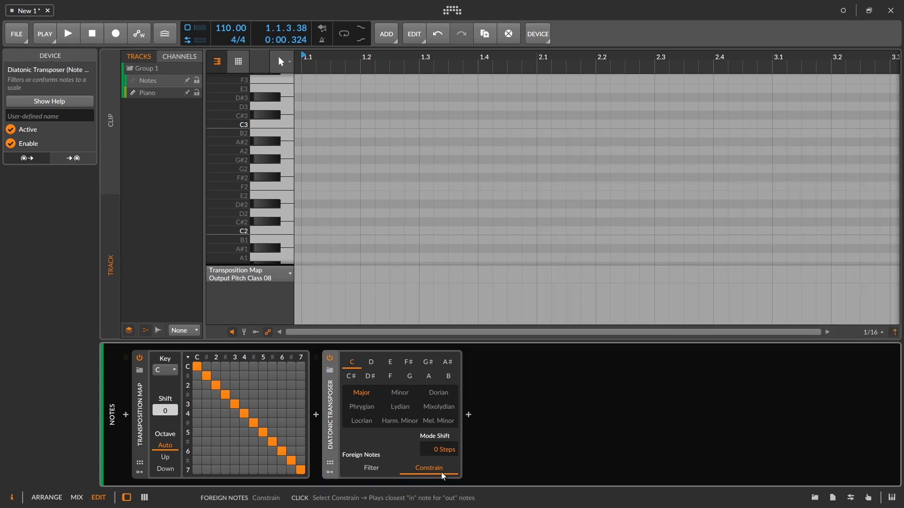
pyautogui.click(406, 391)
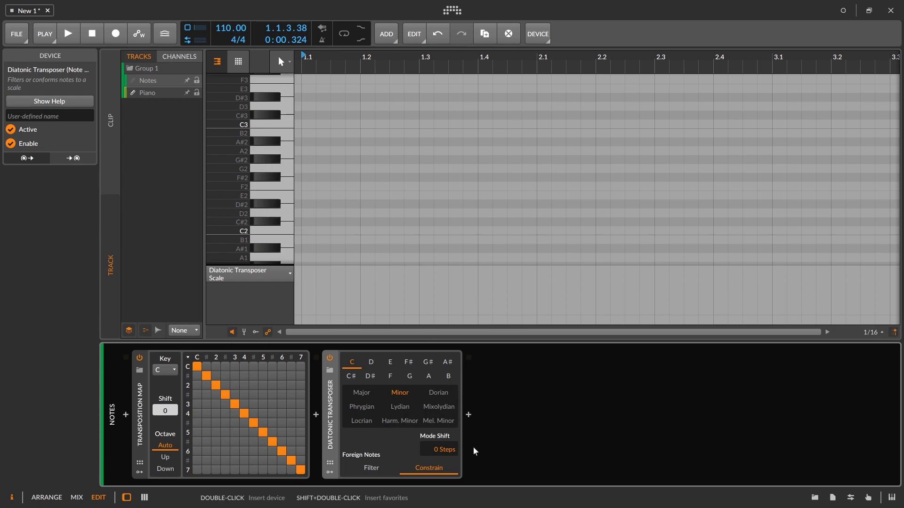
# Set the Transposition Map's key to E and the Diatonic Transposer to E, trying Major before choosing Minor.
pyautogui.click(168, 370)
pyautogui.click(163, 269)
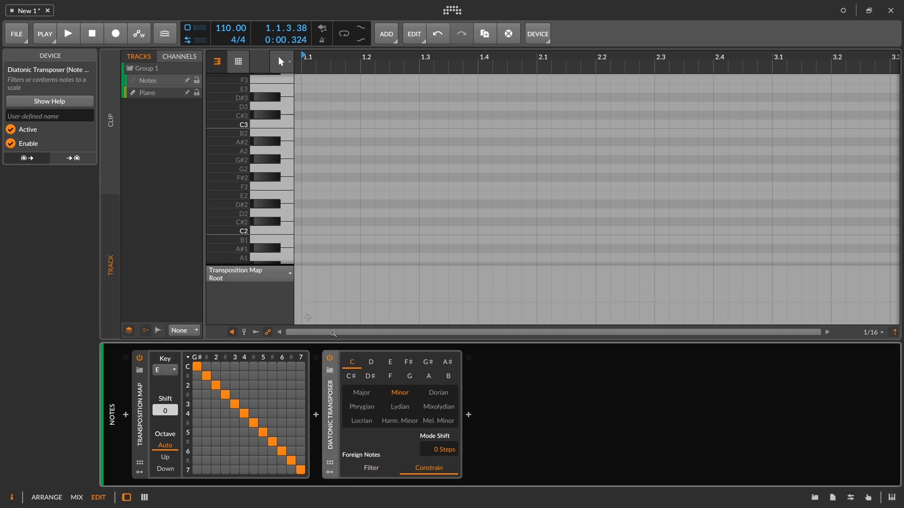
pyautogui.click(390, 361)
pyautogui.click(362, 392)
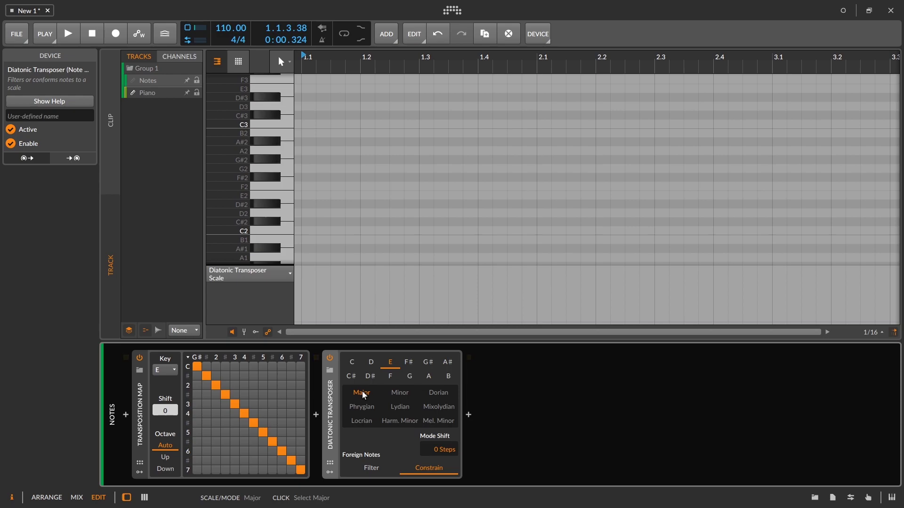
pyautogui.click(406, 395)
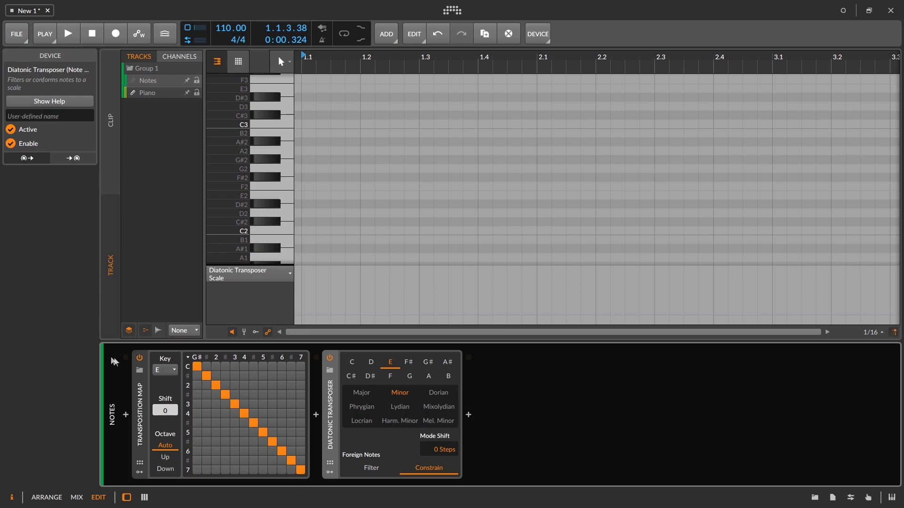
# Set the Transposition Map and Diatonic Transposer keys to G#, trying Filter for foreign notes before choosing Constrain.
pyautogui.click(161, 368)
pyautogui.click(160, 322)
pyautogui.click(429, 360)
pyautogui.click(385, 469)
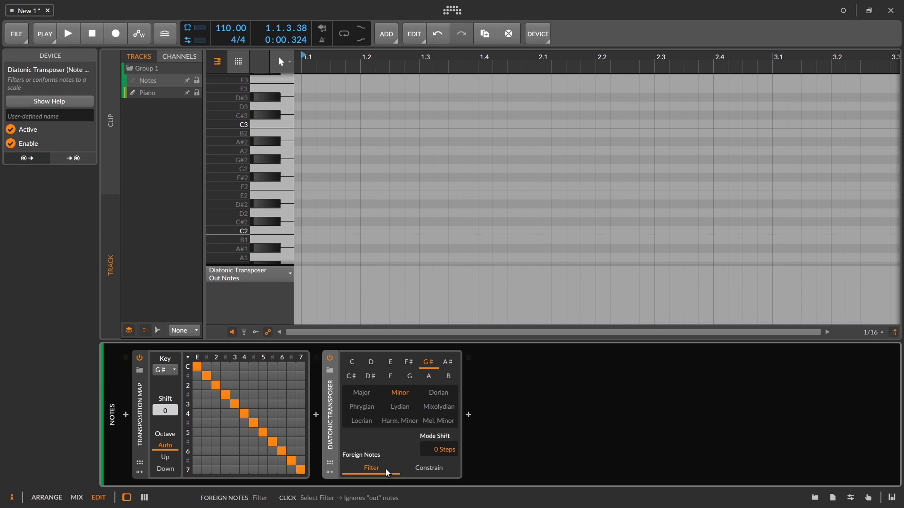
pyautogui.click(440, 471)
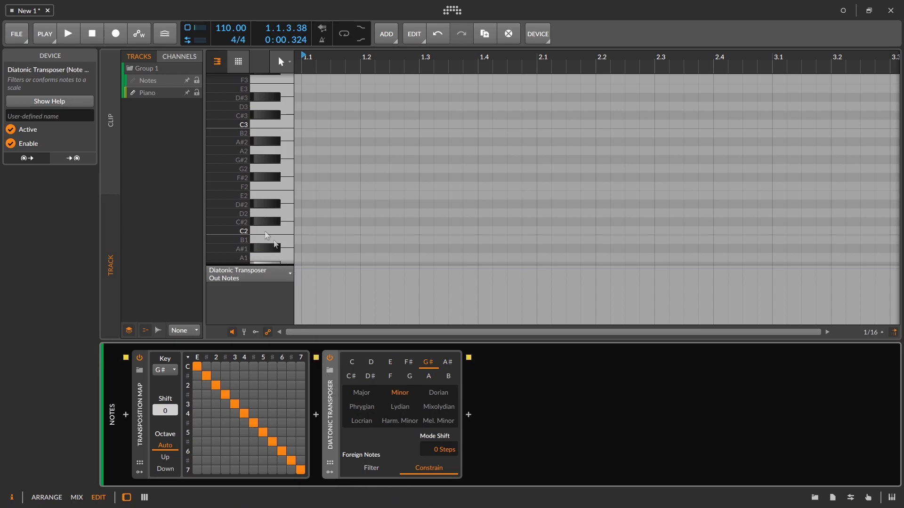
# Switch note editing to the Notes track and back to the Piano track.
pyautogui.scroll(-4, 265, 233)
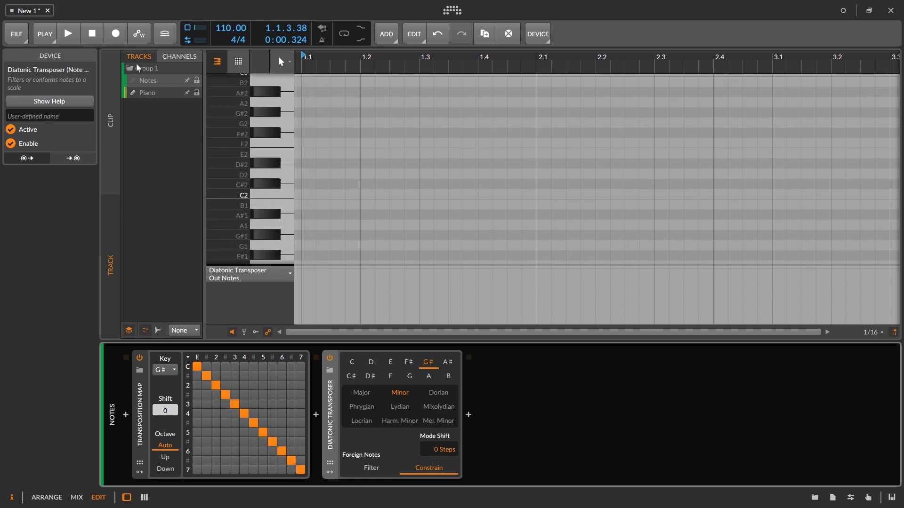
pyautogui.click(133, 79)
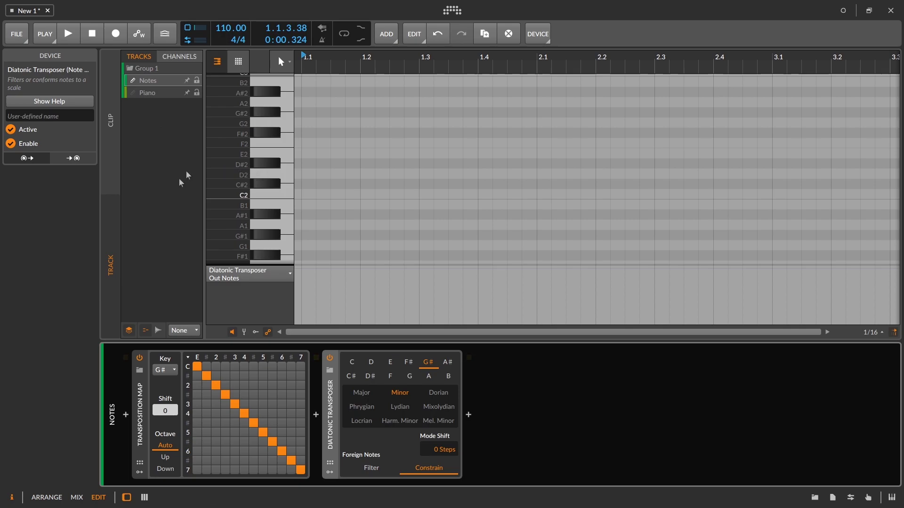
pyautogui.click(134, 92)
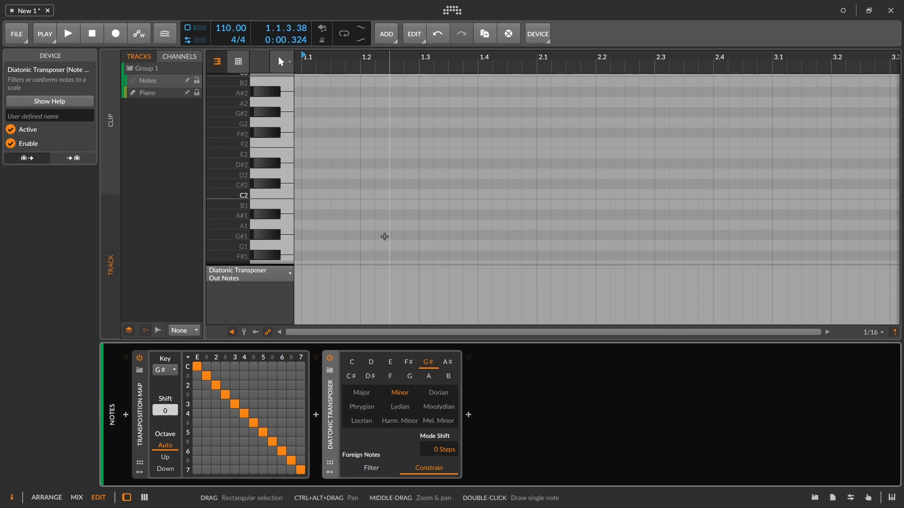
# Insert a Micro-pitch device after the Diatonic Transposer on the Notes track.
pyautogui.click(470, 415)
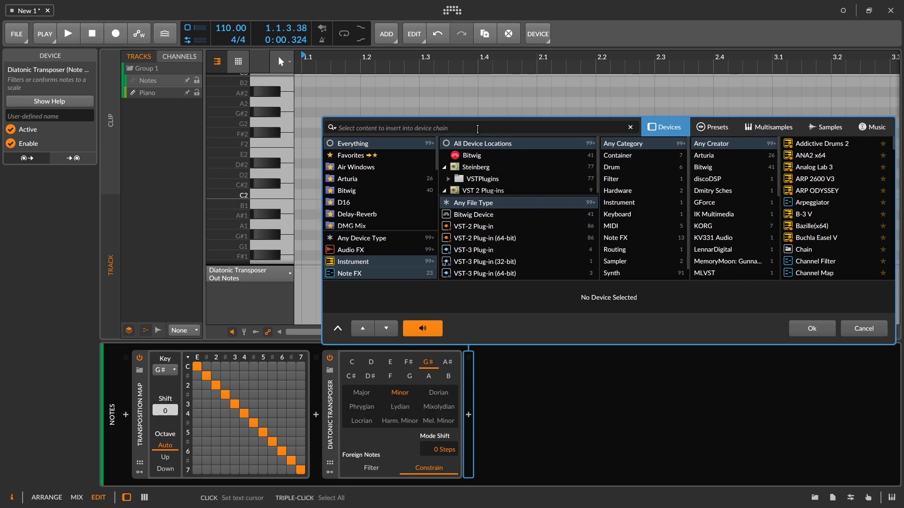
pyautogui.write('MICRO')
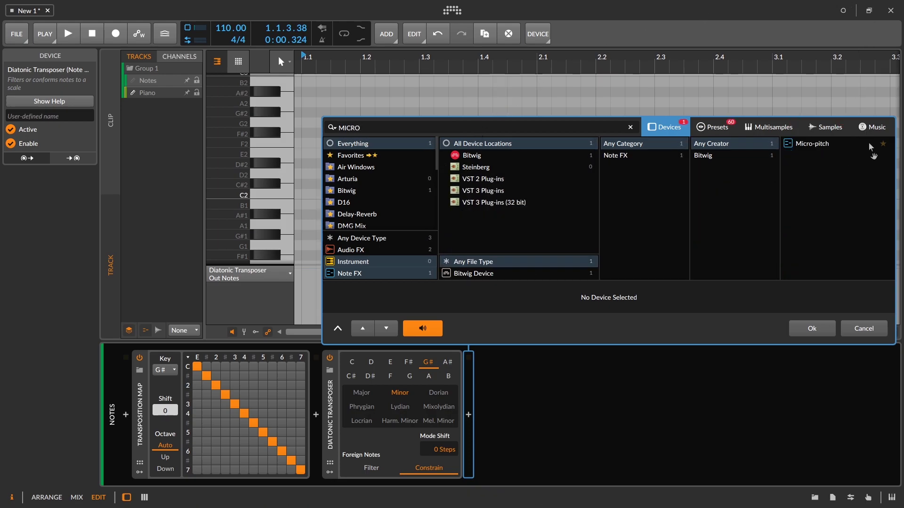
pyautogui.click(842, 144)
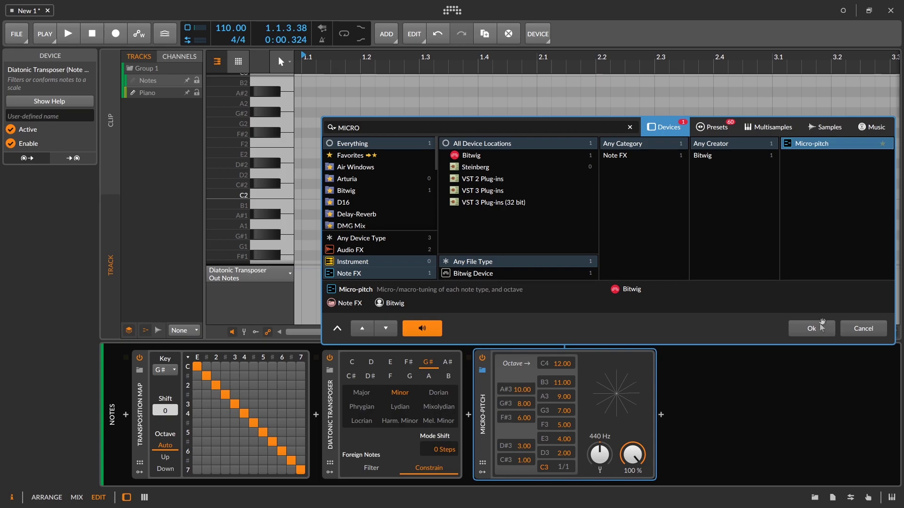
pyautogui.click(812, 328)
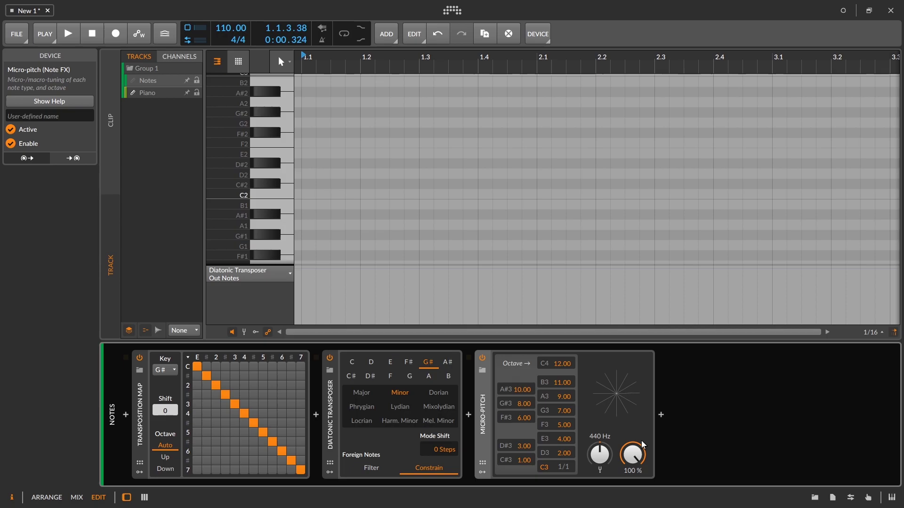
# Set the Diatonic Transposer to C Major and the Transposition Map's key to C.
pyautogui.click(362, 392)
pyautogui.click(357, 366)
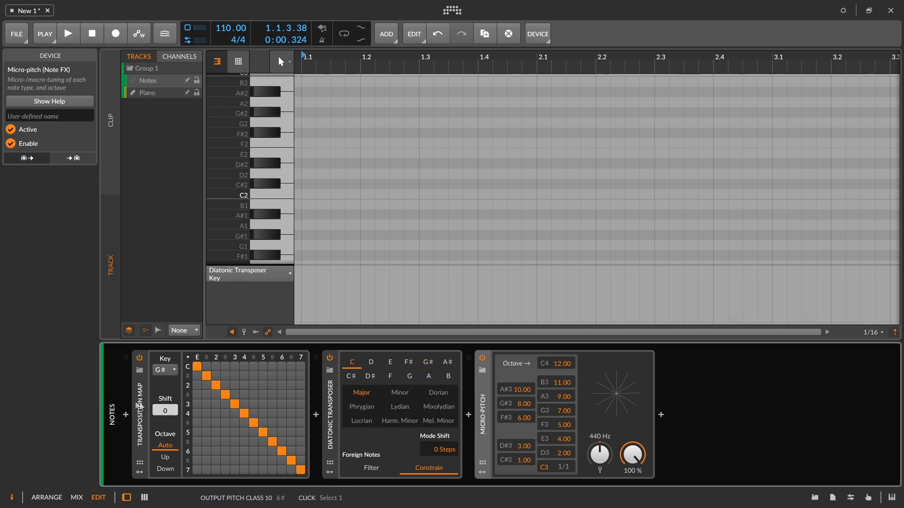
pyautogui.click(163, 372)
pyautogui.click(160, 221)
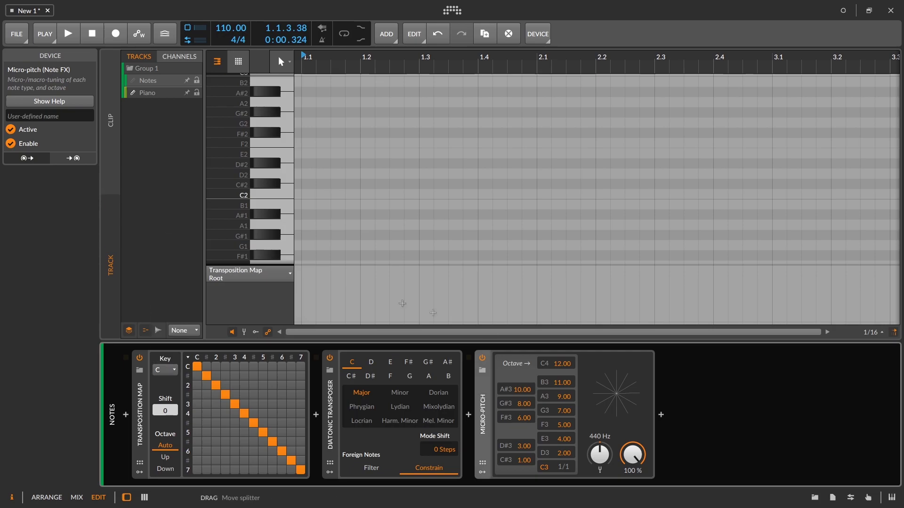
# Load the Nawā 7 preset into the Micro-pitch device.
pyautogui.click(482, 370)
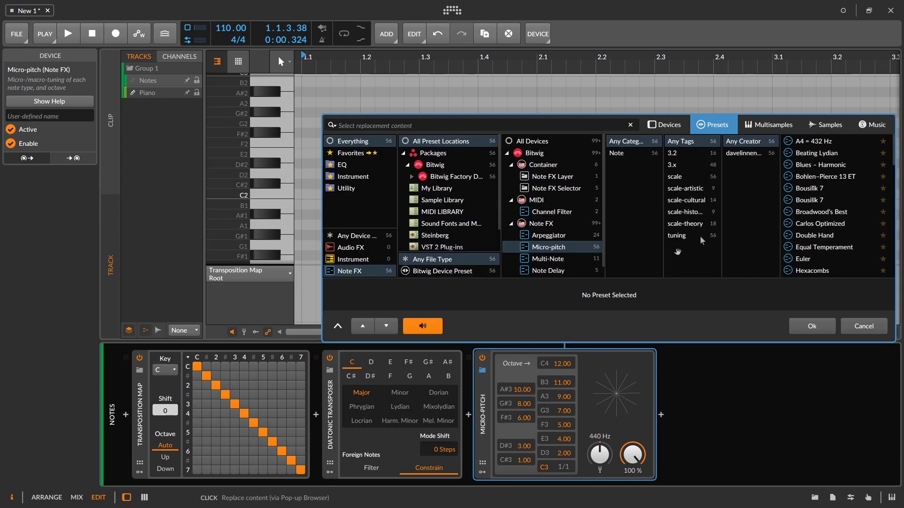
pyautogui.scroll(-5, 843, 185)
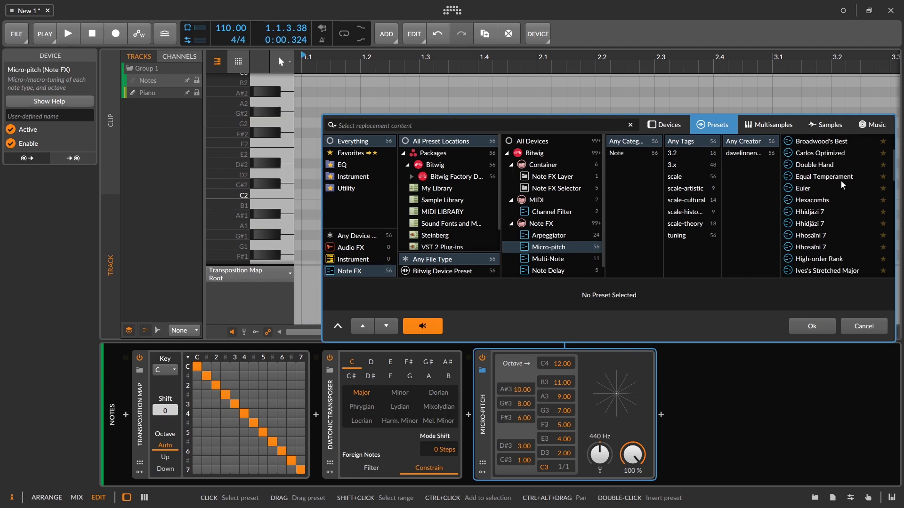
pyautogui.scroll(-1, 842, 185)
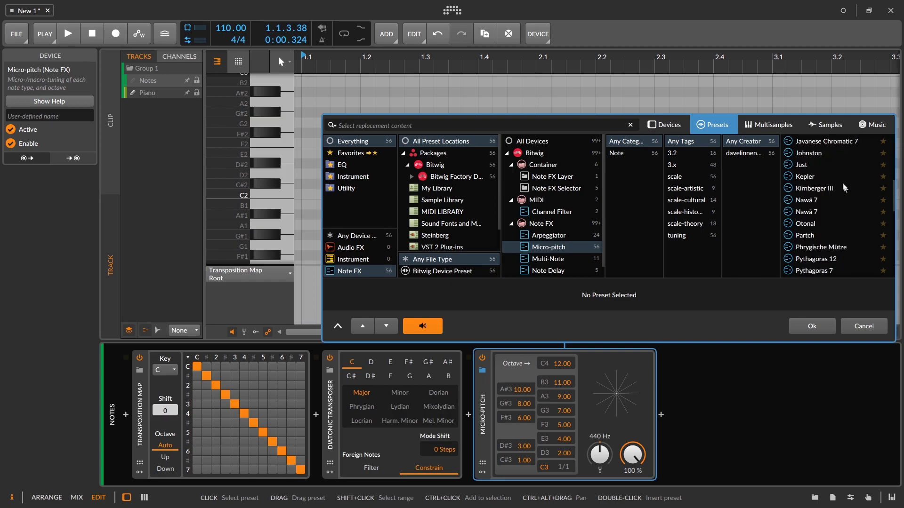
pyautogui.click(824, 212)
pyautogui.click(812, 325)
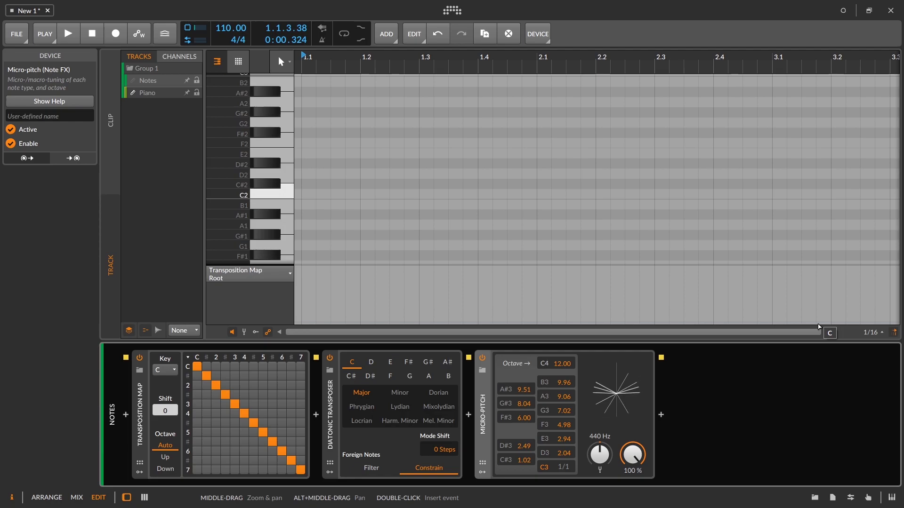
# Change the key to D in both the Transposition Map and the Diatonic Transposer.
pyautogui.click(166, 370)
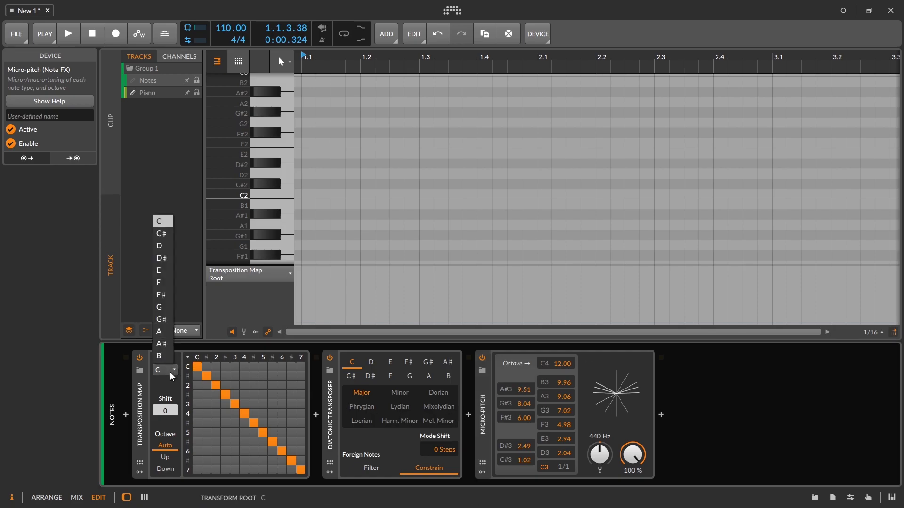
pyautogui.click(164, 244)
pyautogui.click(374, 360)
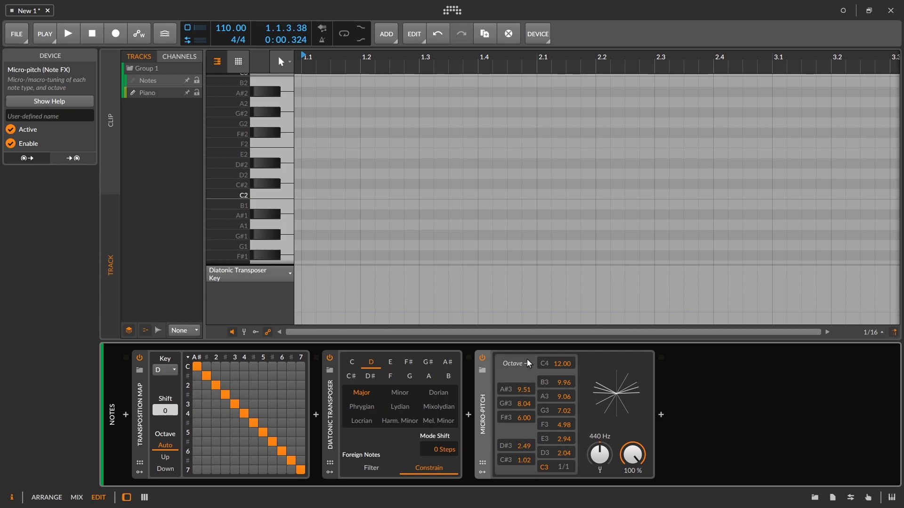
# Insert a Multi-Note device between the Transposition Map and the Diatonic Transposer.
pyautogui.click(314, 422)
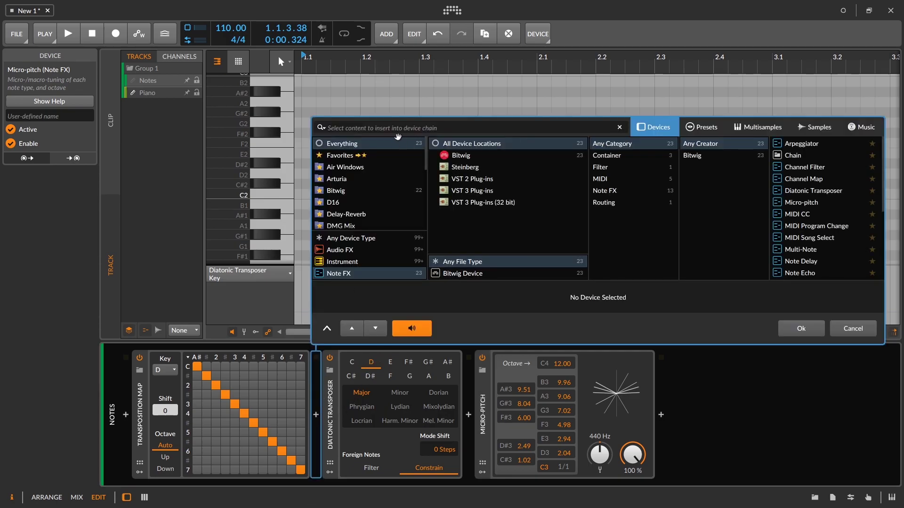
pyautogui.write('MULTI')
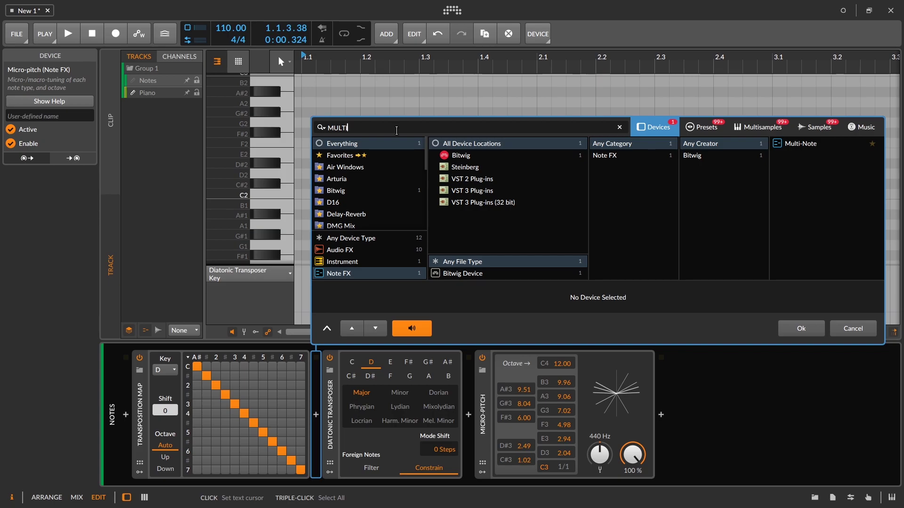
pyautogui.click(800, 144)
pyautogui.click(808, 328)
# Enable the second and third notes in Multi-Note and set their pitch offsets to +4 and +7.
pyautogui.click(349, 384)
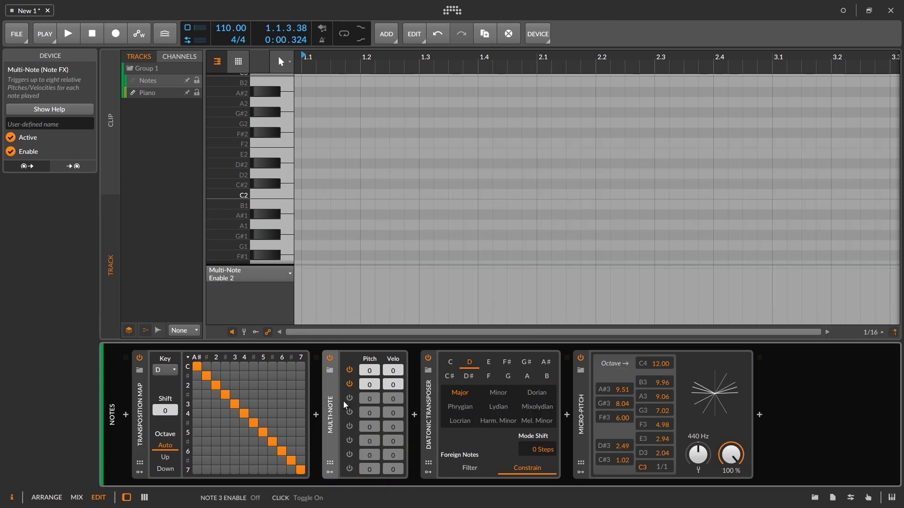
pyautogui.click(349, 399)
pyautogui.moveTo(370, 385)
pyautogui.mouseDown()
pyautogui.moveTo(370, 377)
pyautogui.moveTo(370, 391)
pyautogui.mouseUp()
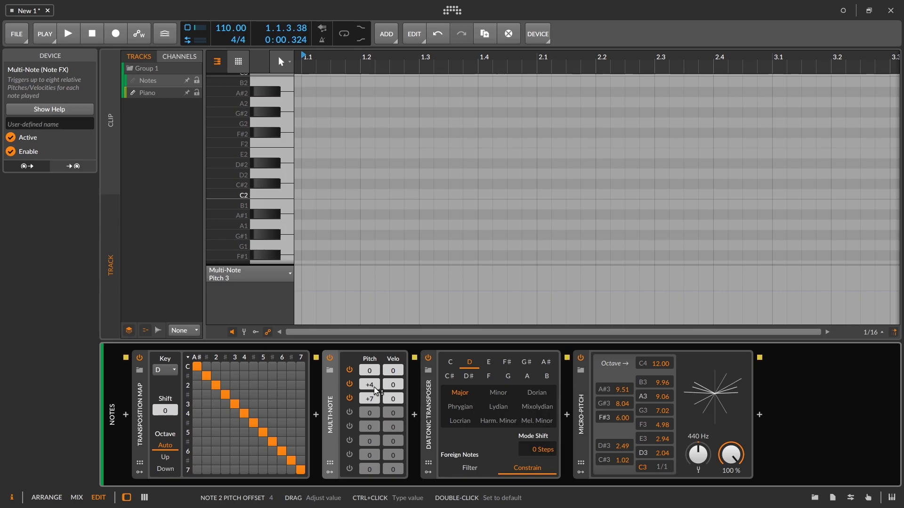
# Return both the Diatonic Transposer and the Transposition Map to the key of C.
pyautogui.click(450, 363)
pyautogui.click(165, 371)
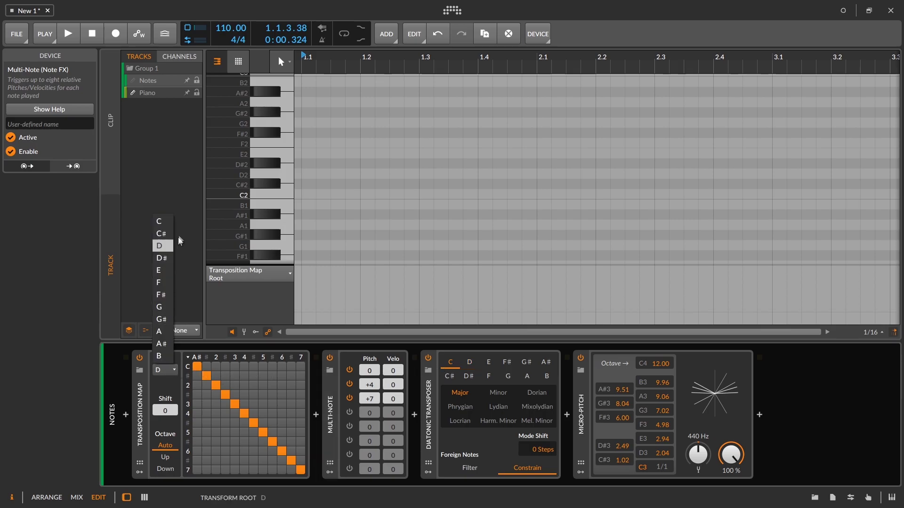
pyautogui.click(171, 222)
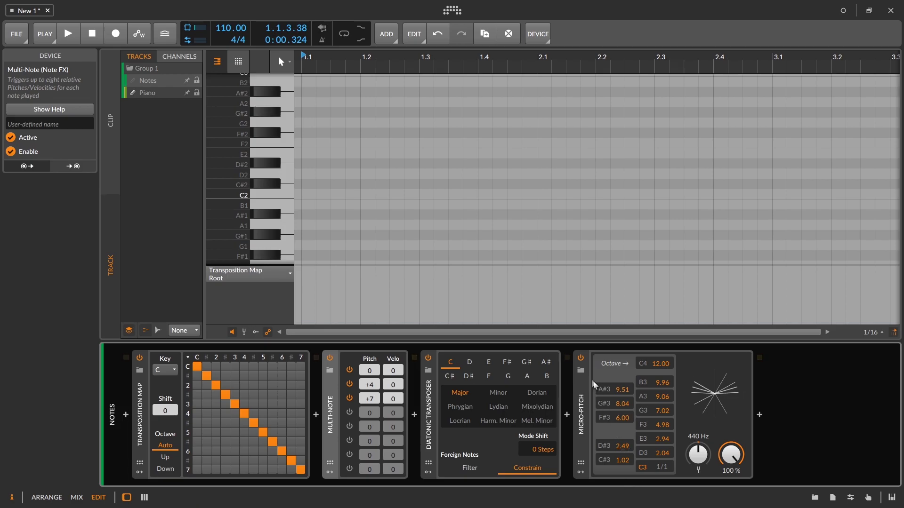
# Toggle the Micro-pitch device off and on to compare the tunings, leaving it off.
pyautogui.click(581, 361)
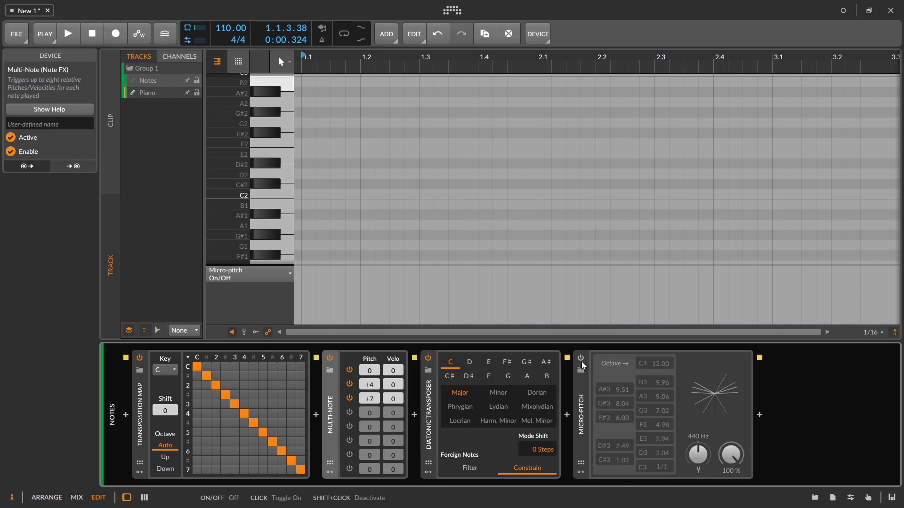
pyautogui.click(580, 359)
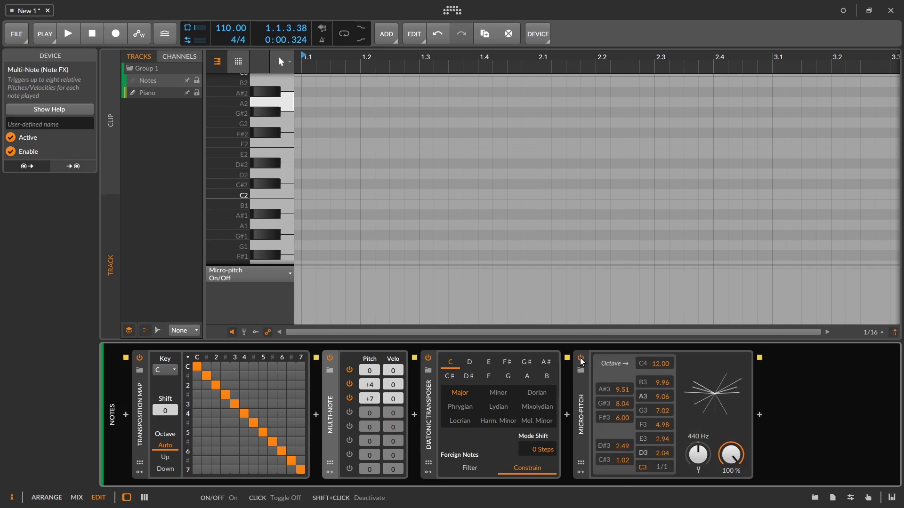
pyautogui.click(581, 358)
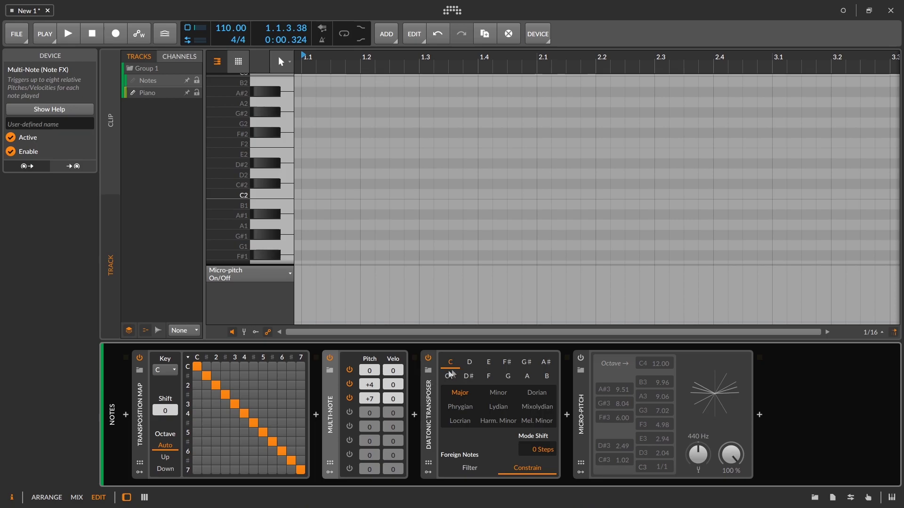
# Set the Diatonic Transposer's scale to Minor and Multi-Note's second pitch offset to +3.
pyautogui.click(497, 394)
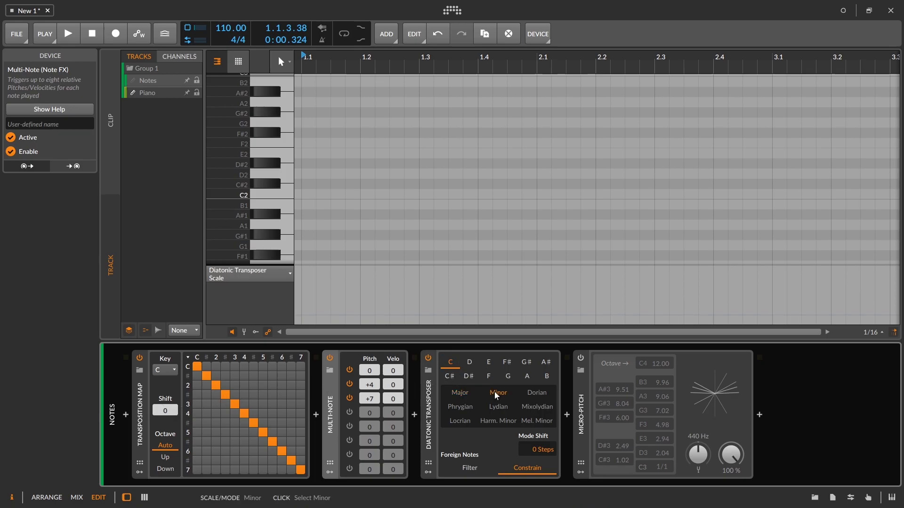
pyautogui.moveTo(369, 387); pyautogui.dragTo(368, 395)
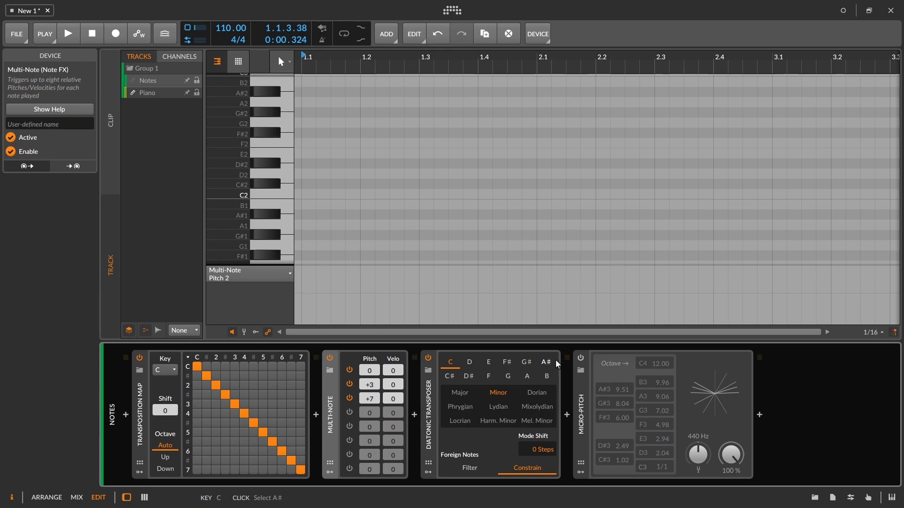
# Turn Micro-pitch back on and set the Diatonic Transposer and Transposition Map keys to D.
pyautogui.click(581, 359)
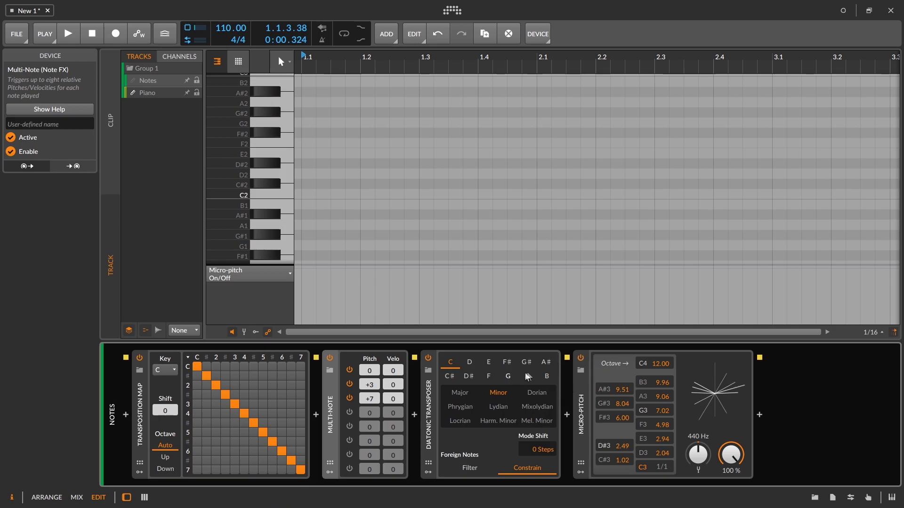
pyautogui.click(469, 362)
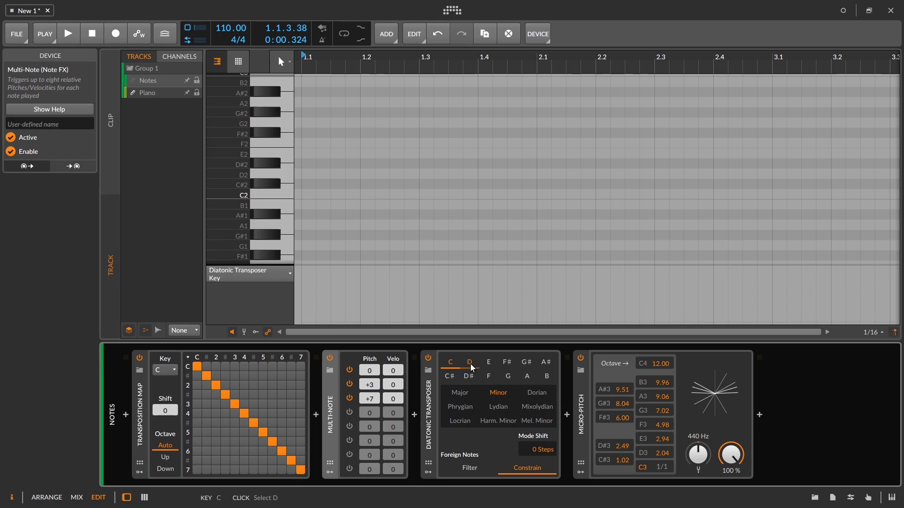
pyautogui.click(174, 370)
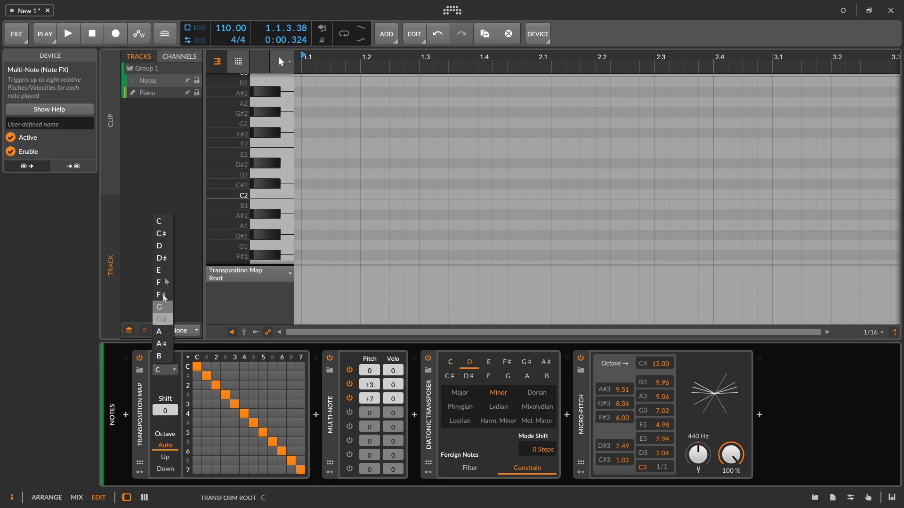
pyautogui.click(170, 244)
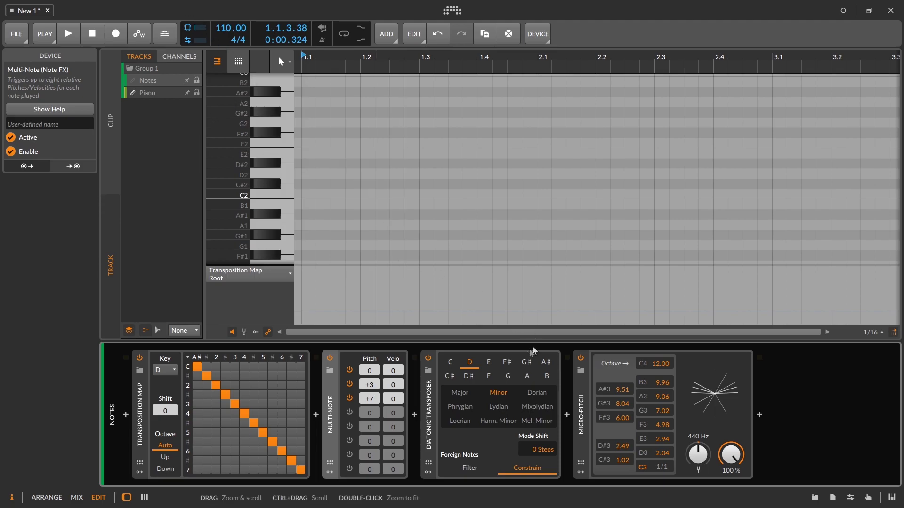
# Delete the Micro-pitch device from the chain and set the Transposition Map's key to F#.
pyautogui.click(587, 398)
pyautogui.press('Delete')
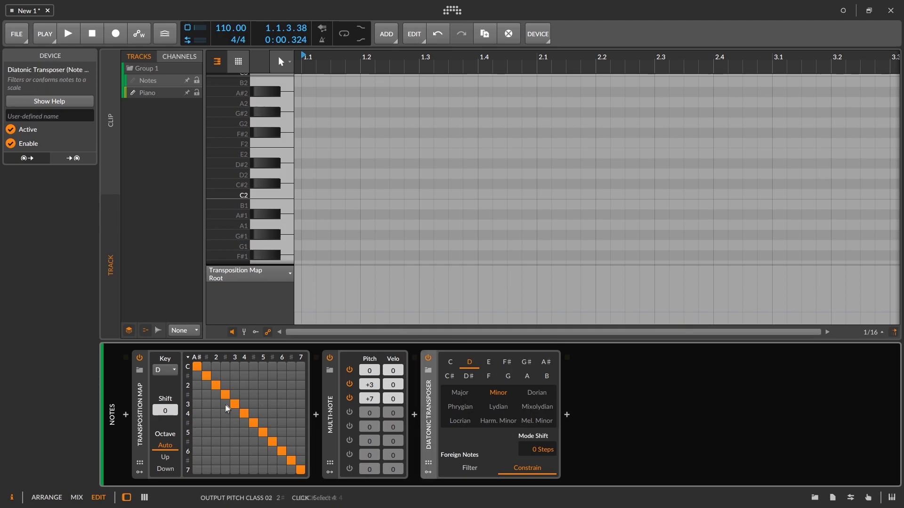
pyautogui.click(167, 378)
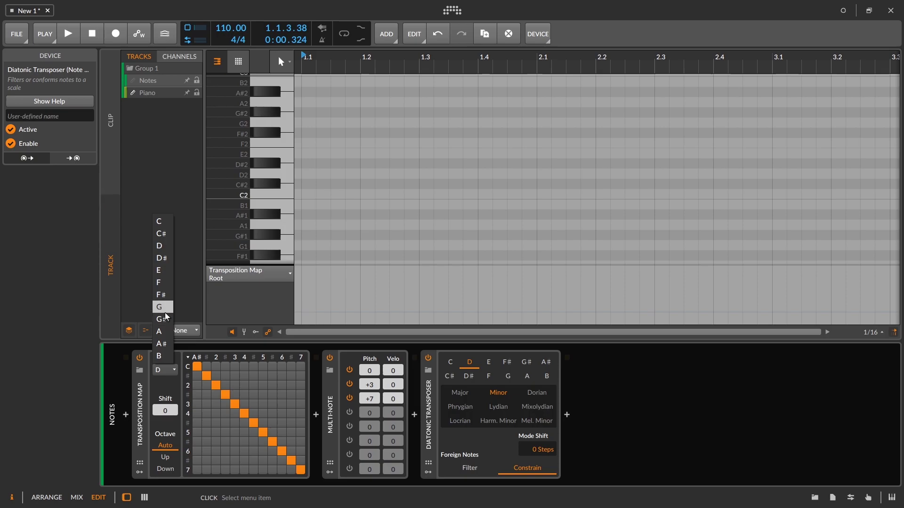
pyautogui.click(168, 295)
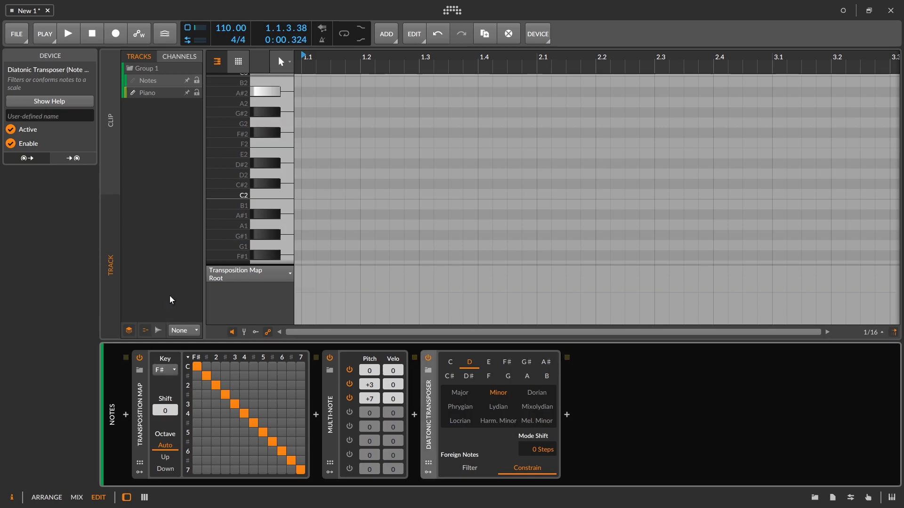
# Set the Diatonic Transposer's key to F# and switch to the Arranger view.
pyautogui.click(508, 363)
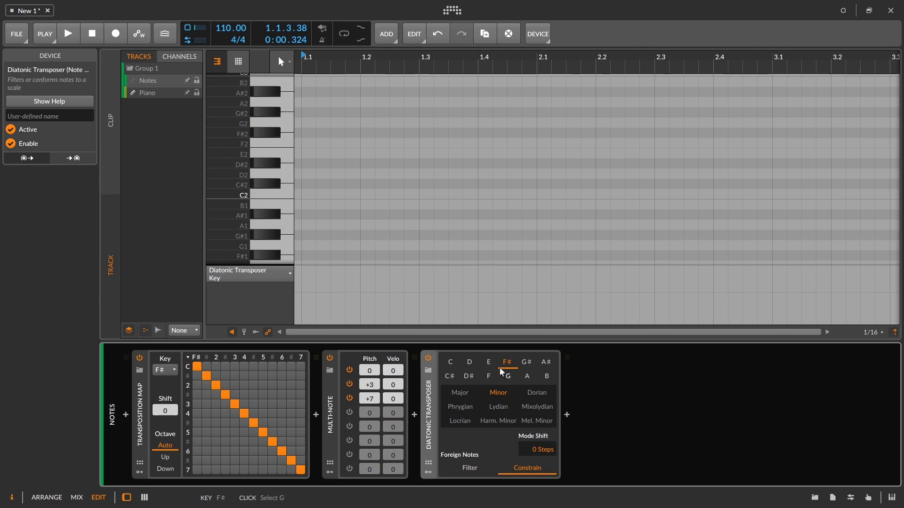
pyautogui.hotkey('alt', '2')
pyautogui.hotkey('alt', '1')
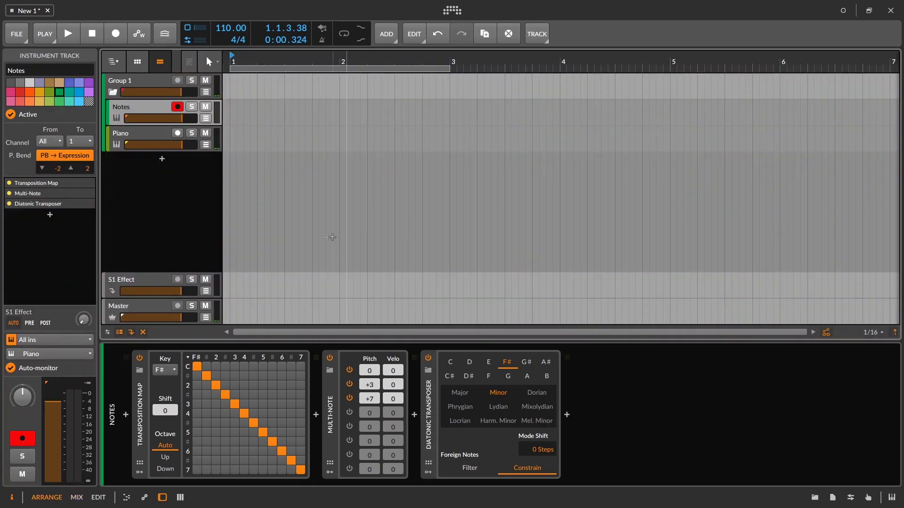
# Arm the Piano track alongside Notes, record a take onto both tracks in the Arranger and play part of it back.
pyautogui.click(178, 133)
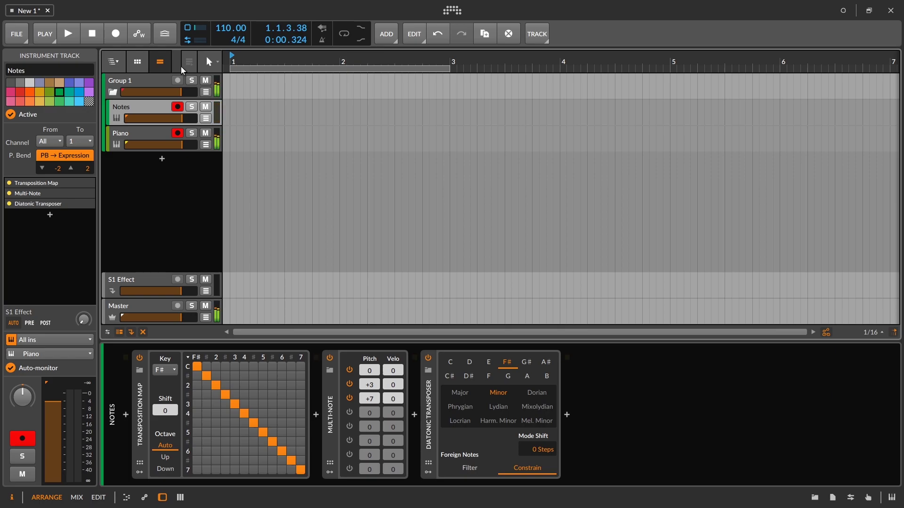
pyautogui.click(122, 41)
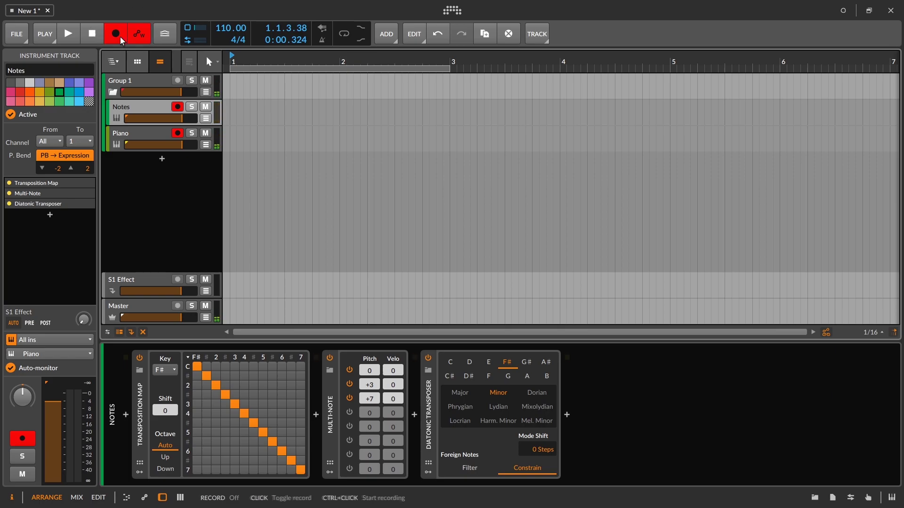
pyautogui.click(69, 41)
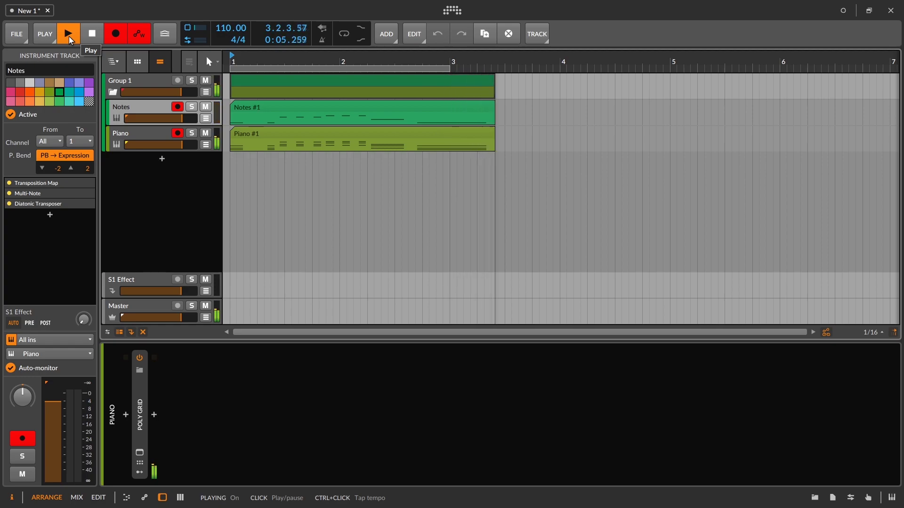
pyautogui.click(69, 37)
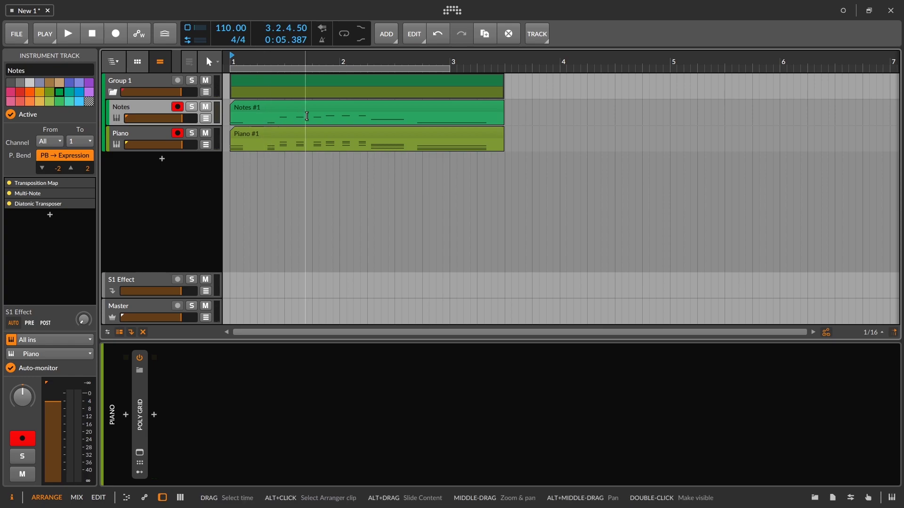
pyautogui.press('space')
pyautogui.press('space')
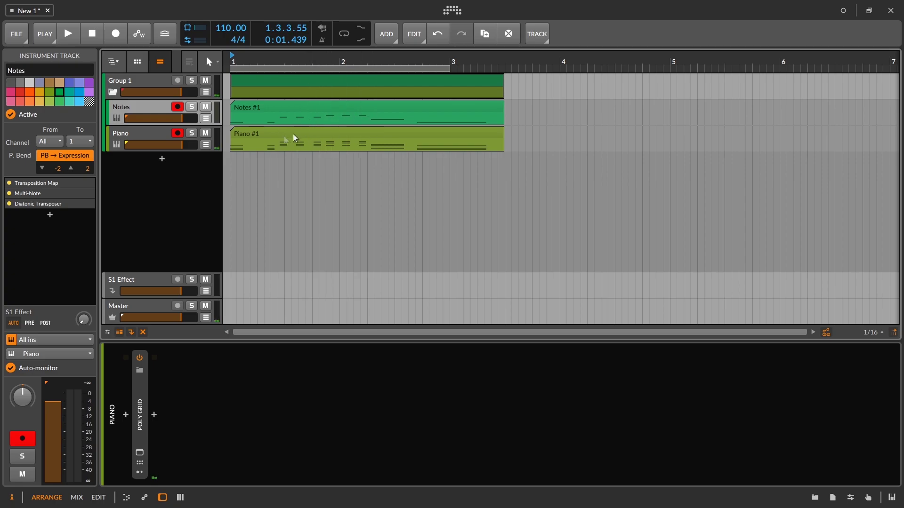
# Disarm and deactivate the Notes track, along with its Transposition Map device.
pyautogui.click(147, 123)
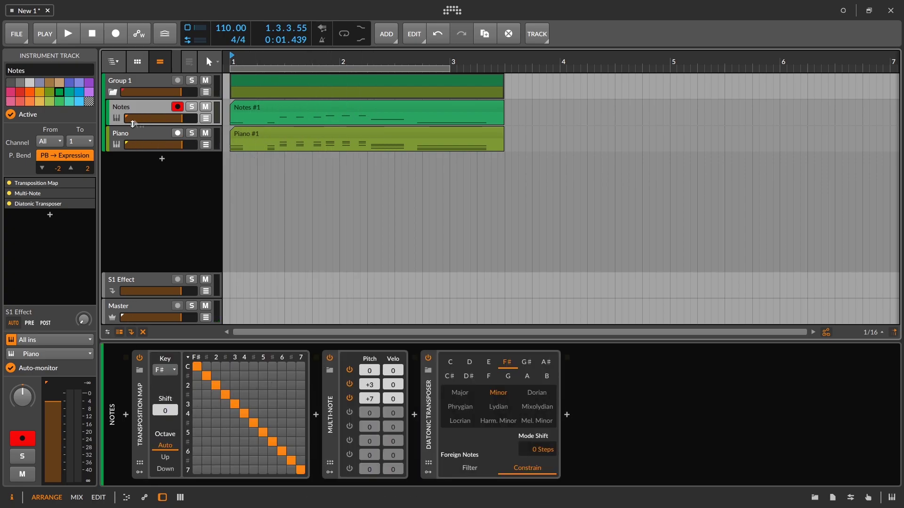
pyautogui.keyDown('ctrl'); pyautogui.click(138, 116); pyautogui.keyUp('ctrl')
pyautogui.click(142, 113)
pyautogui.keyDown('ctrl'); pyautogui.click(148, 109); pyautogui.keyUp('ctrl')
pyautogui.click(148, 108)
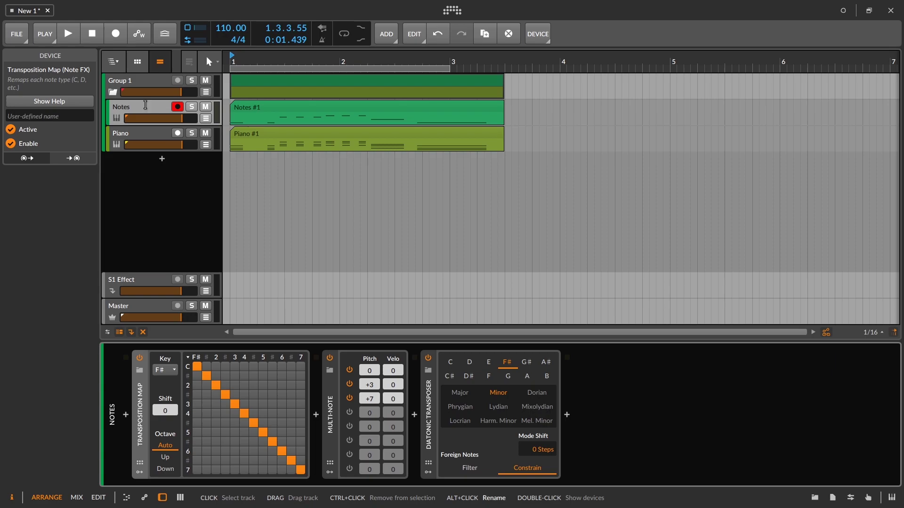
pyautogui.hotkey('alt', 'a')
pyautogui.click(173, 108)
pyautogui.click(131, 110)
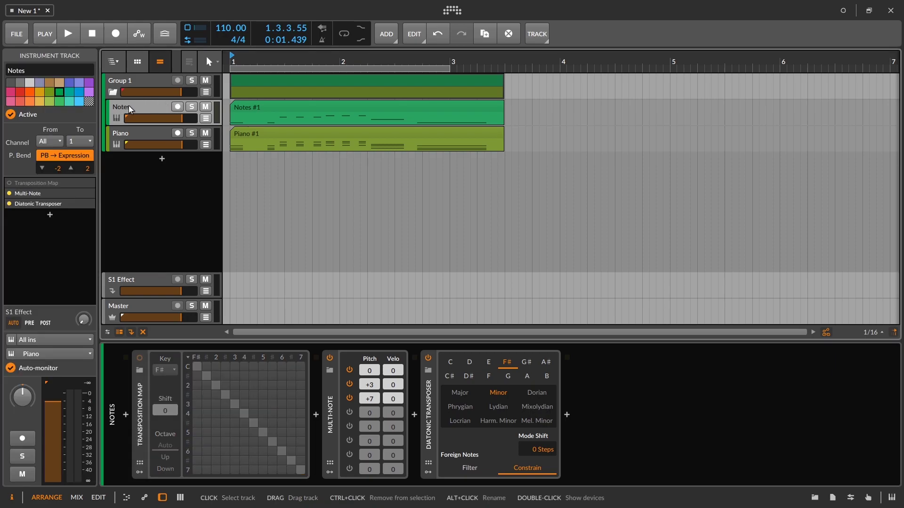
pyautogui.hotkey('alt', 'a')
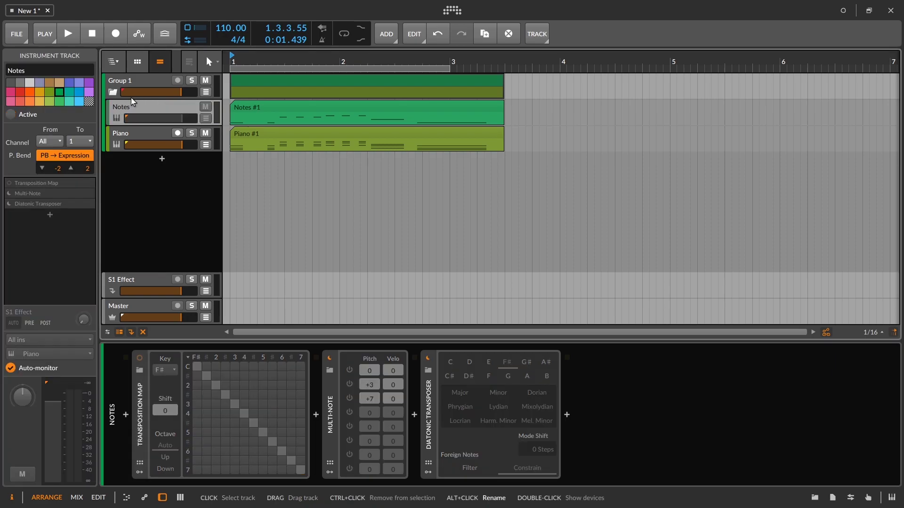
# Disarm the Piano track and play back its recorded chord clip.
pyautogui.click(145, 132)
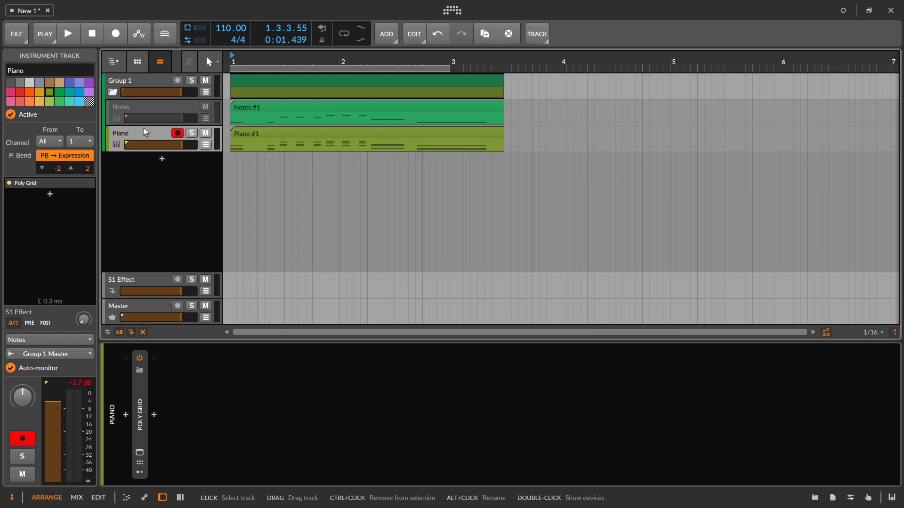
pyautogui.click(178, 134)
pyautogui.press('space')
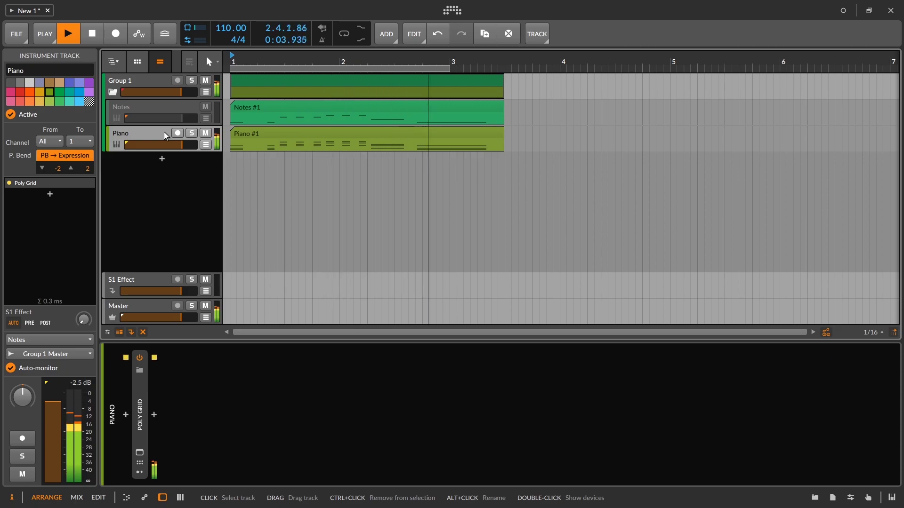
pyautogui.press('space')
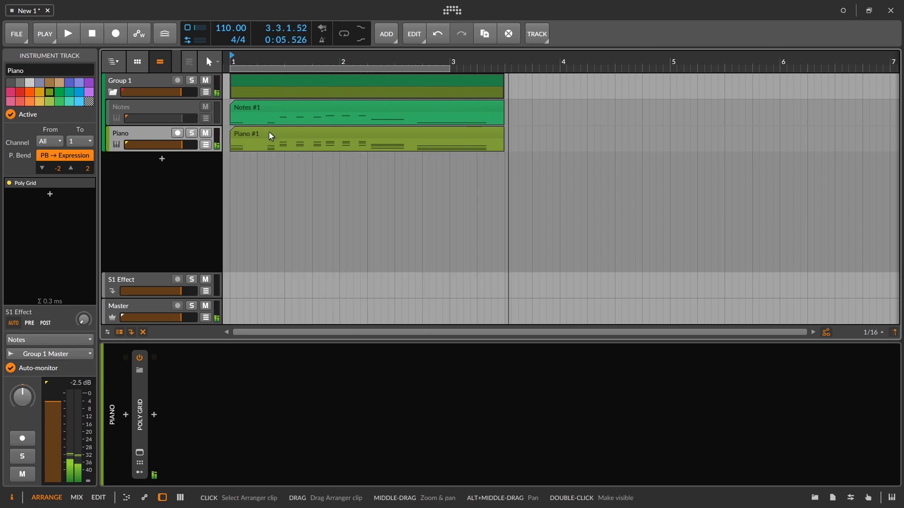
# Open the Piano clip in an enlarged note editor, showing only the Piano track's notes without layered editing.
pyautogui.doubleClick(276, 139)
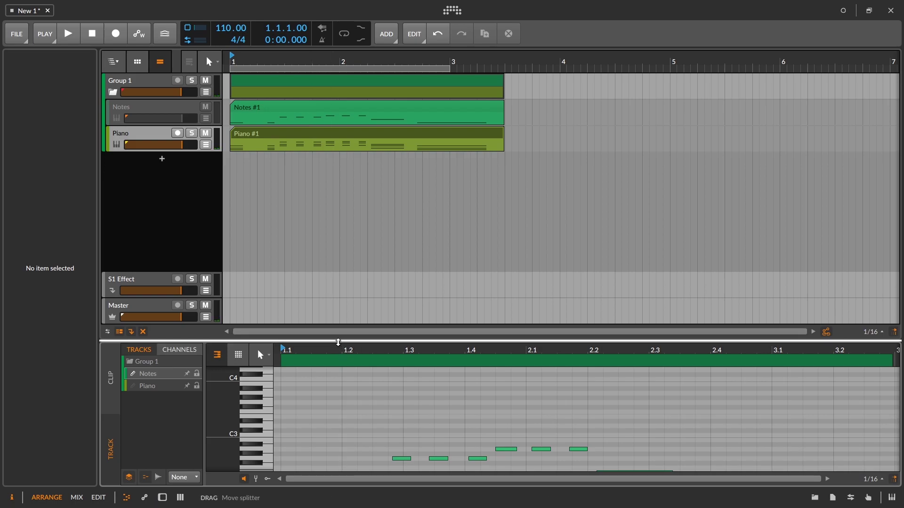
pyautogui.moveTo(339, 341); pyautogui.dragTo(376, 194)
pyautogui.click(133, 239)
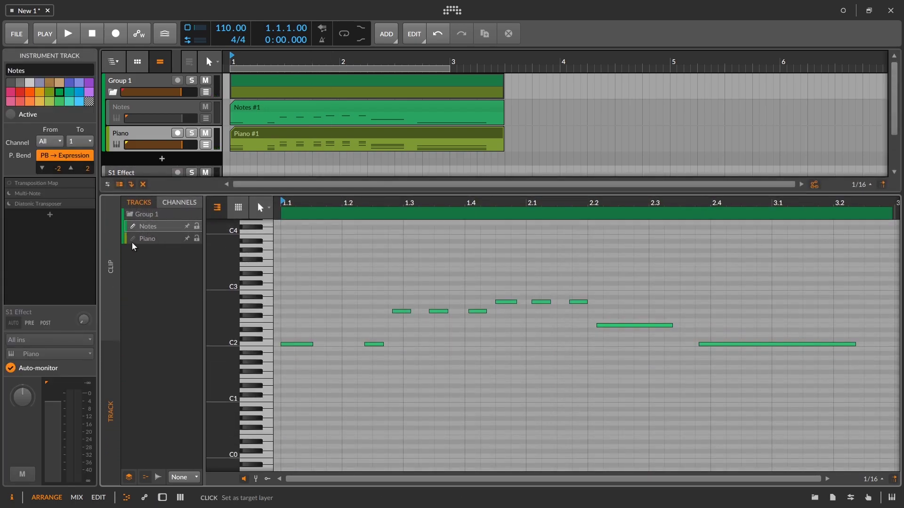
pyautogui.click(128, 477)
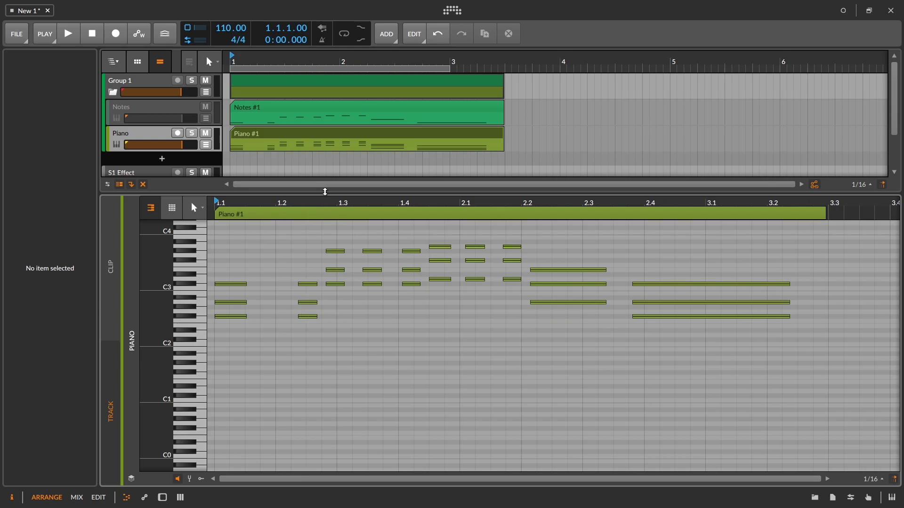
# Transpose the top notes of the six short middle chords in the Piano clip down one octave.
pyautogui.moveTo(319, 202); pyautogui.dragTo(347, 212)
pyautogui.moveTo(292, 247); pyautogui.dragTo(457, 256)
pyautogui.hotkey('shift', 'Down')
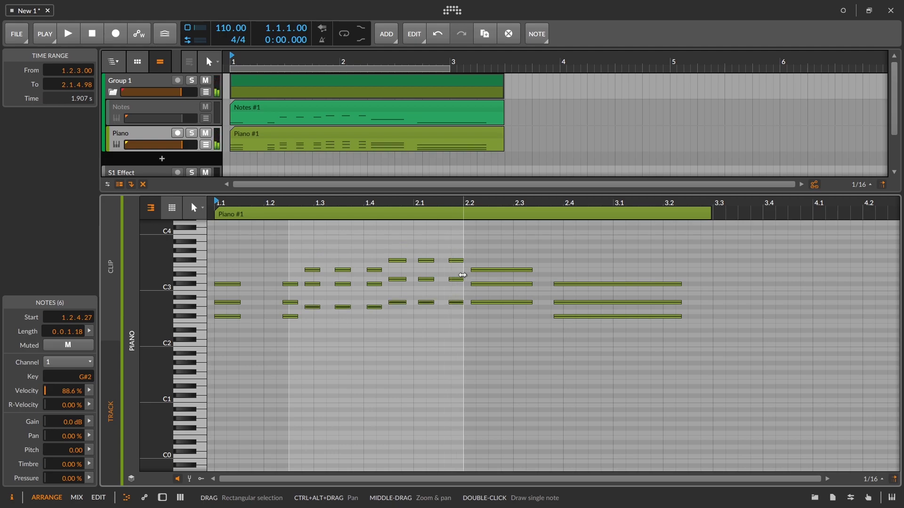
# Raise the lowest note of the last chord one octave to F#3 and play back the edited Piano clip.
pyautogui.click(567, 329)
pyautogui.click(561, 317)
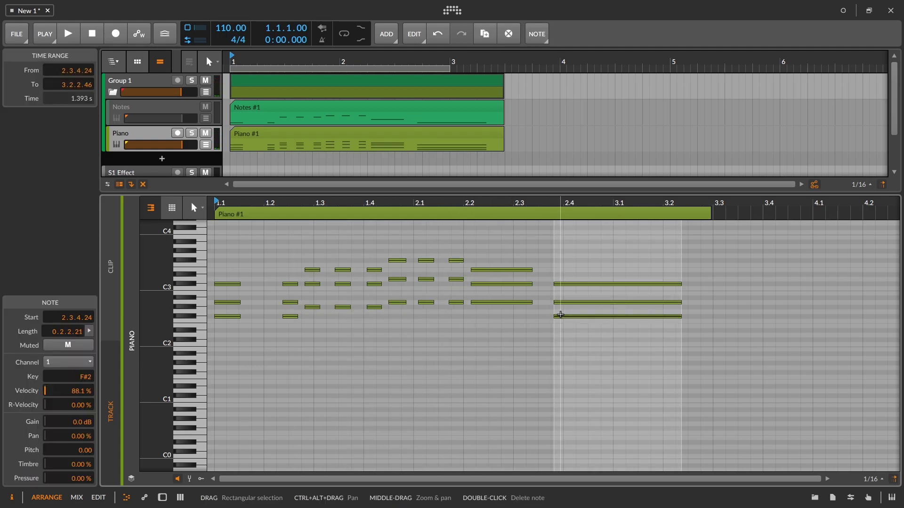
pyautogui.hotkey('shift', 'Up')
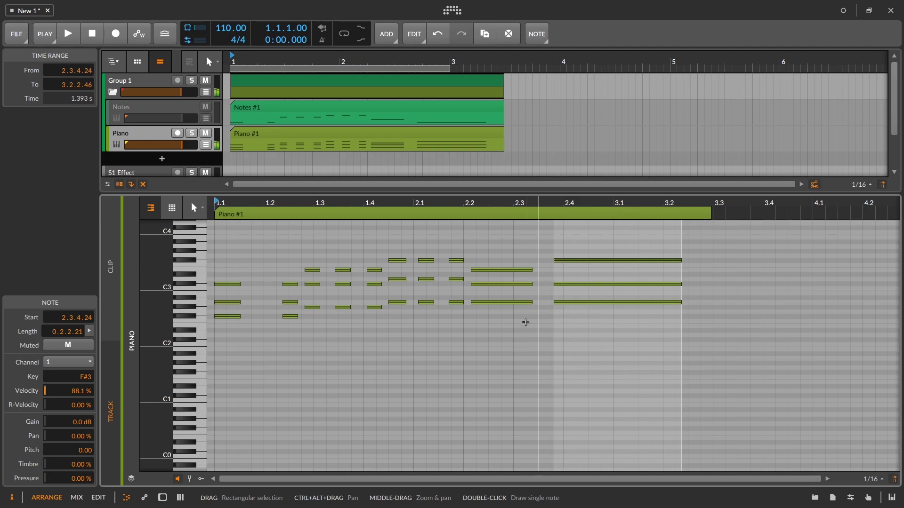
pyautogui.press('space')
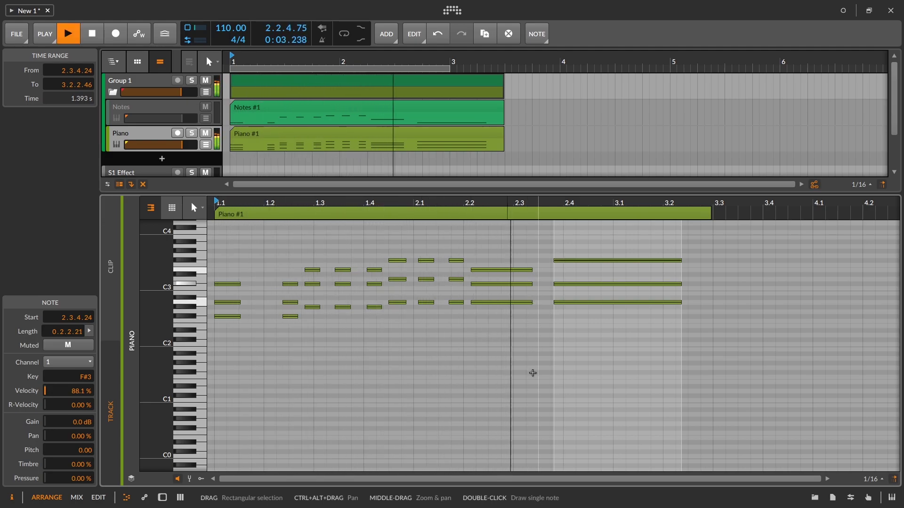
pyautogui.press('space')
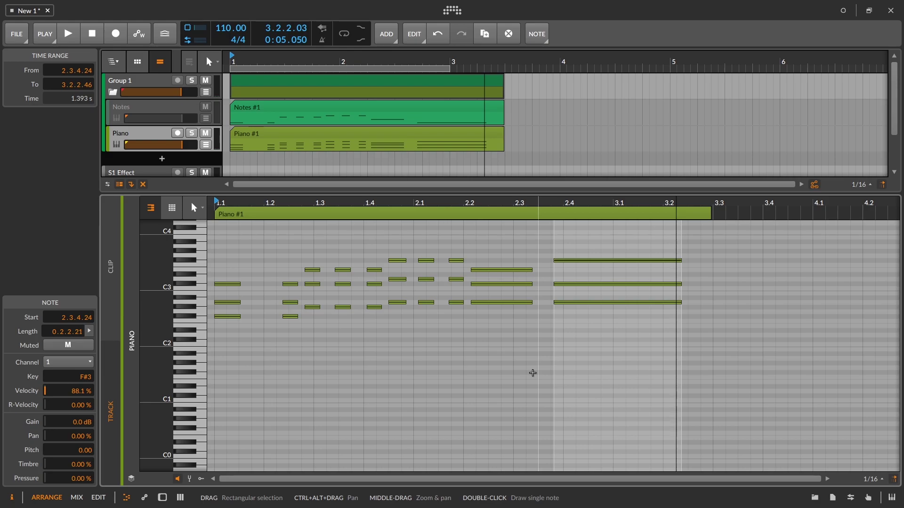
# Show Group 1's device chain and reopen the Piano clip in the note editor to examine its chord voicings.
pyautogui.doubleClick(148, 84)
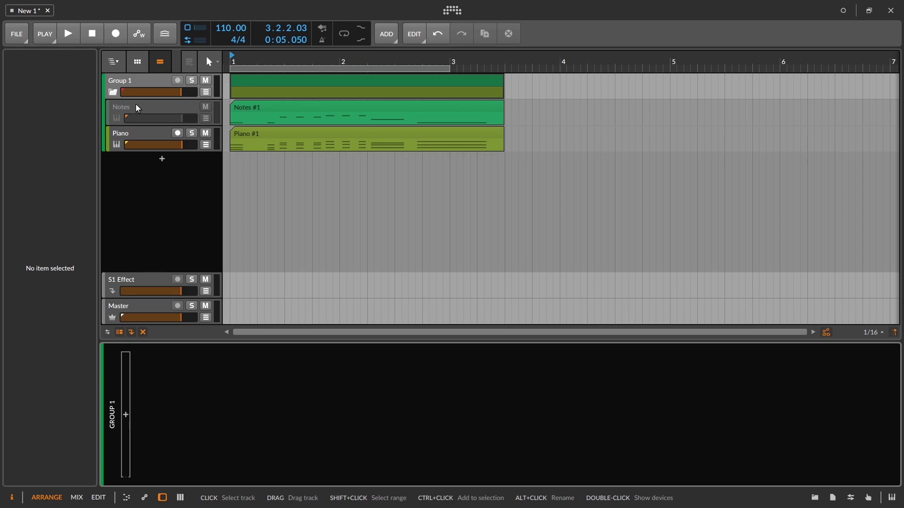
pyautogui.click(265, 139)
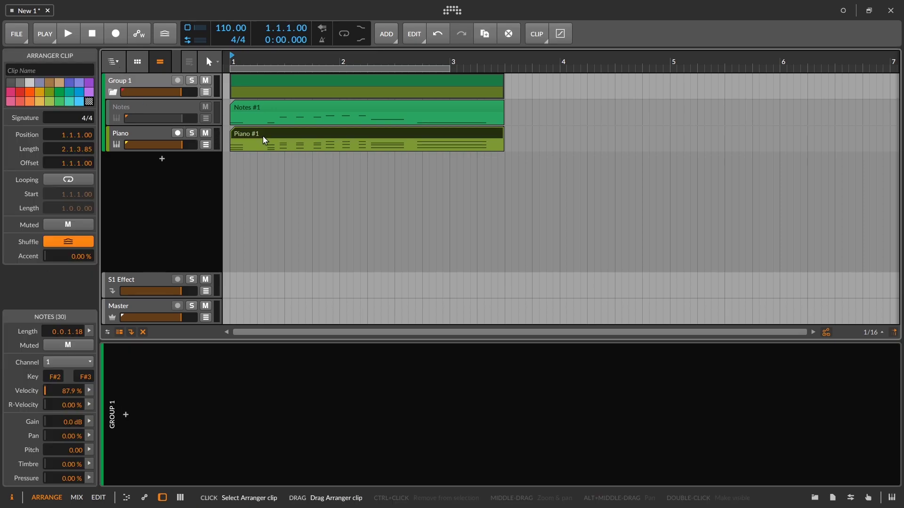
pyautogui.doubleClick(265, 140)
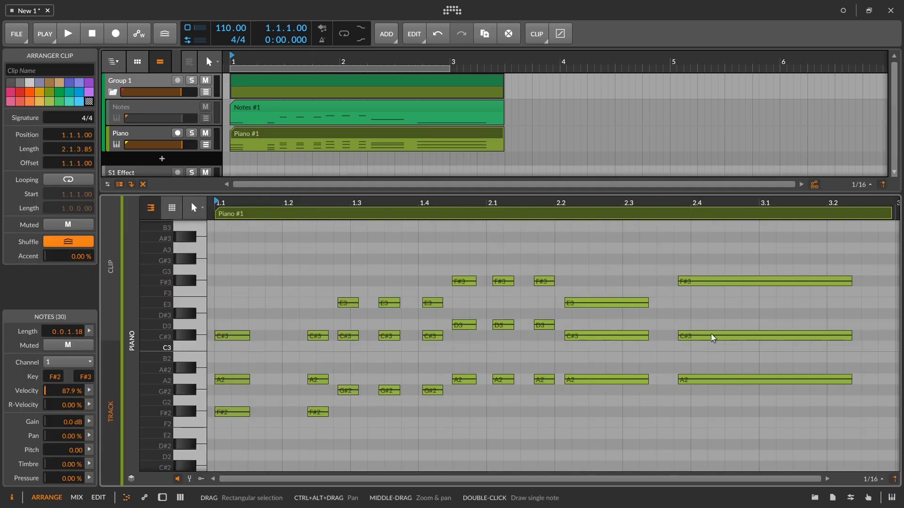